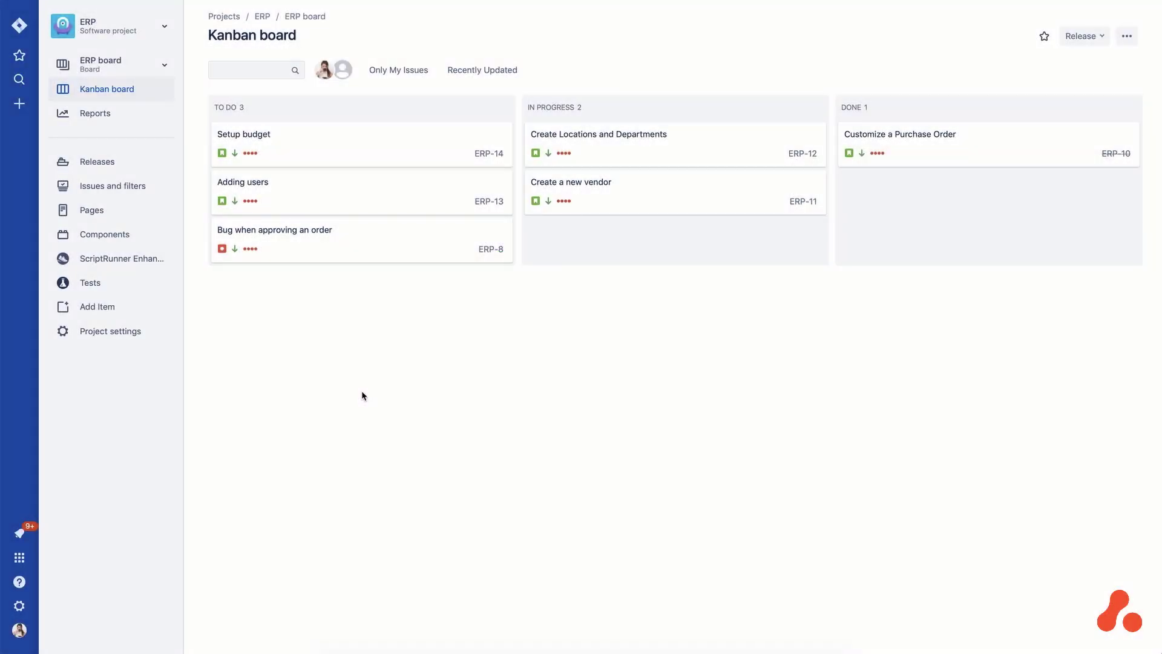
Switch Test Management for Jira to On in the ERP project settings.
click(120, 336)
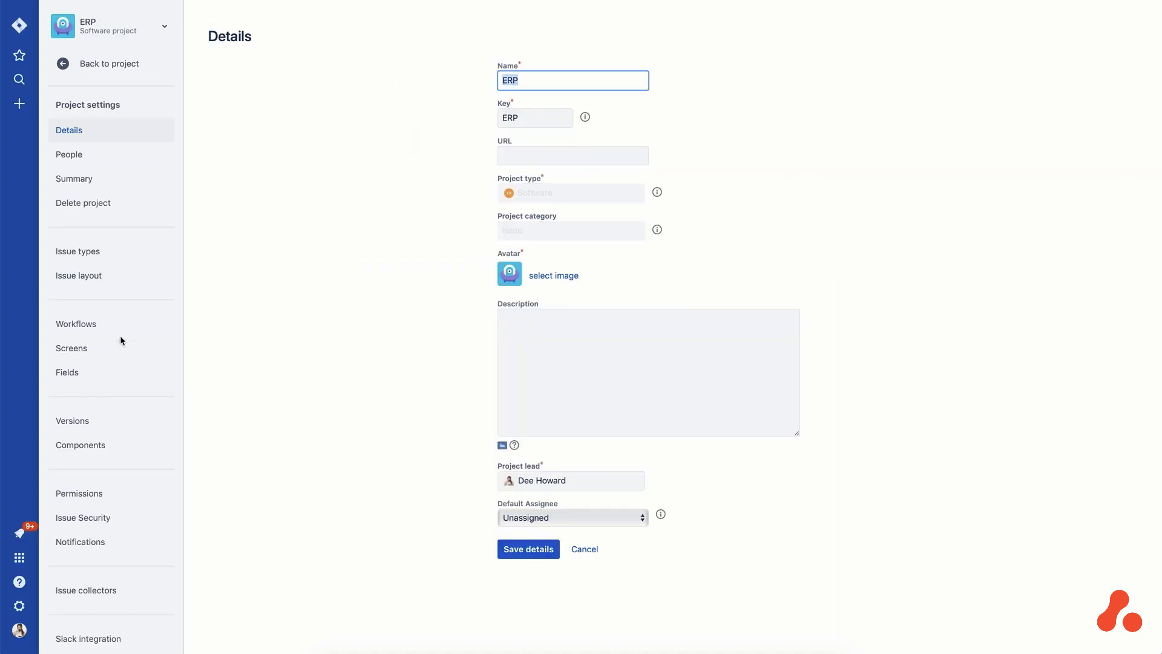
scroll(109, 427, down, 2)
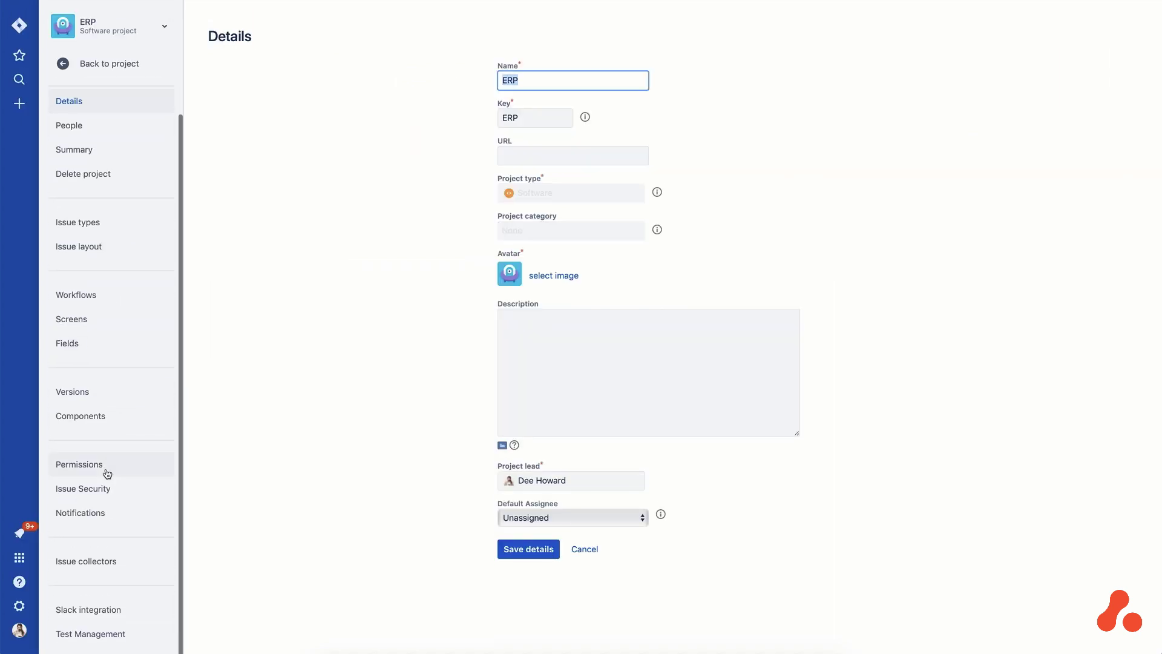
click(92, 636)
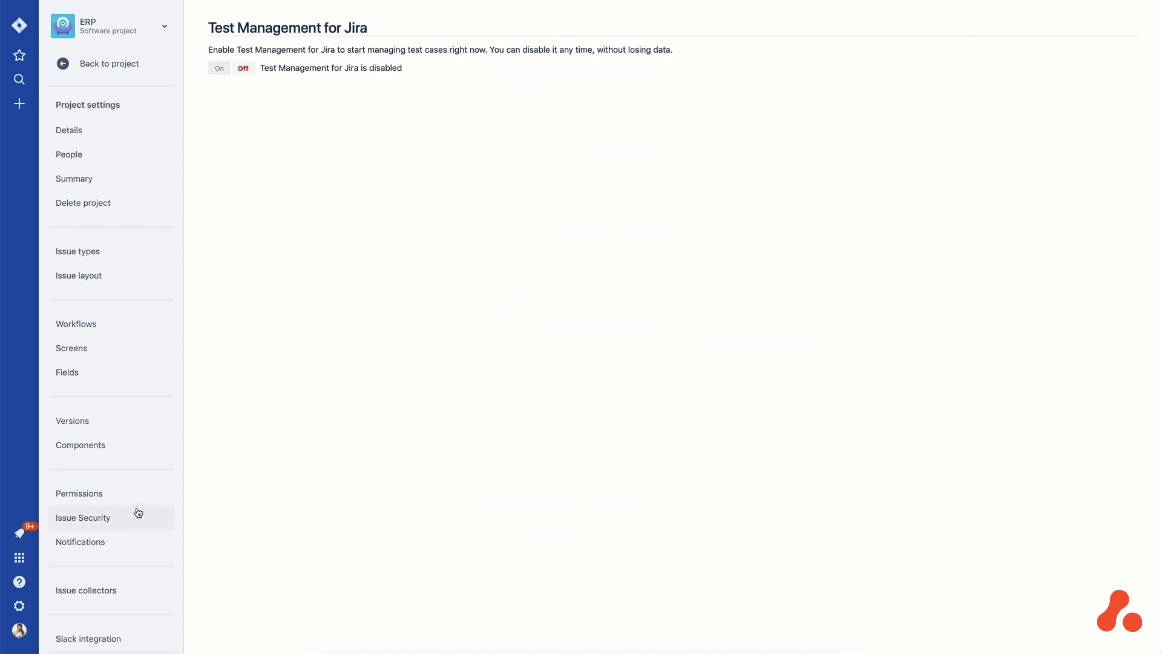
click(220, 70)
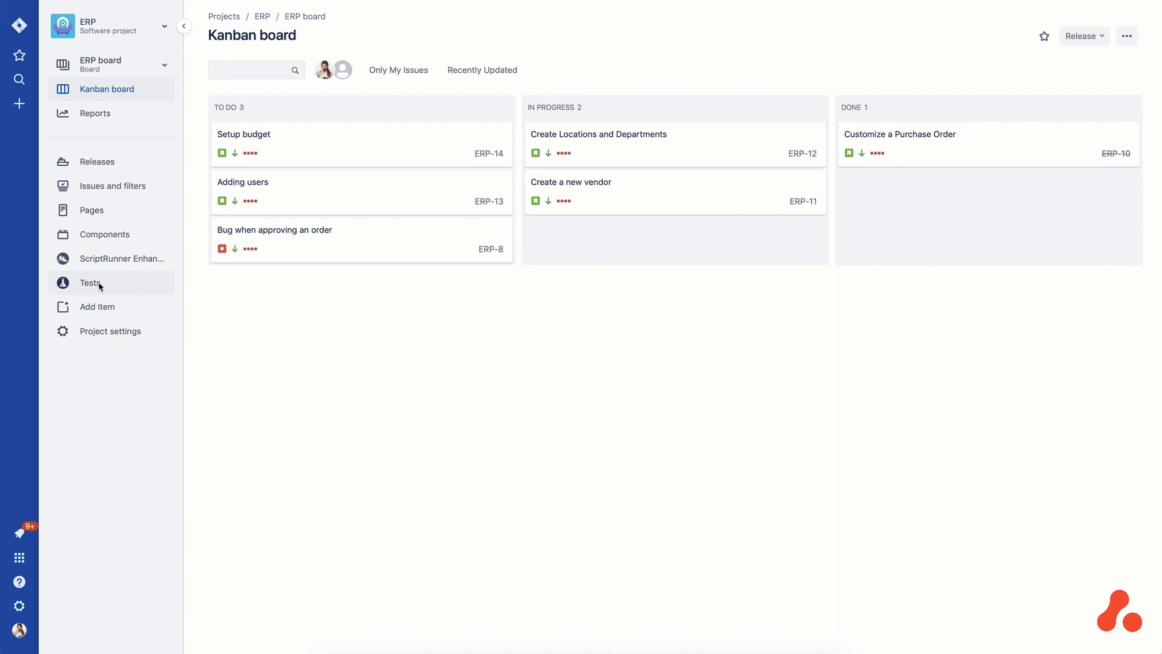
Create an empty 'Approval' folder in the ERP test case library.
click(91, 283)
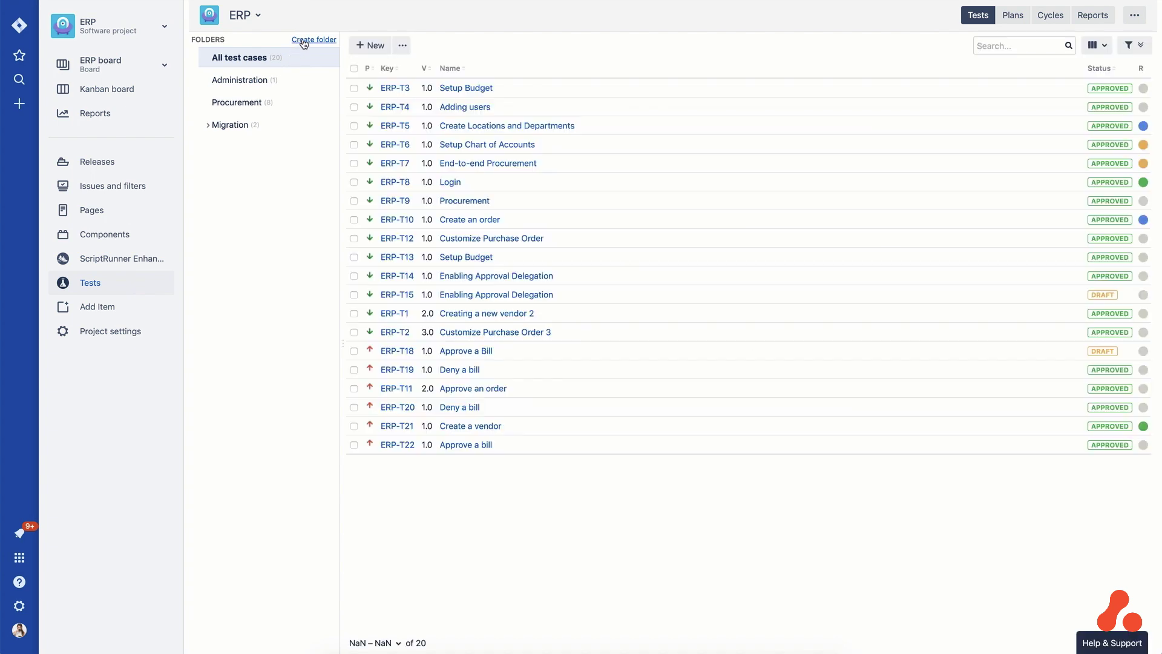
click(304, 43)
text(Appro)
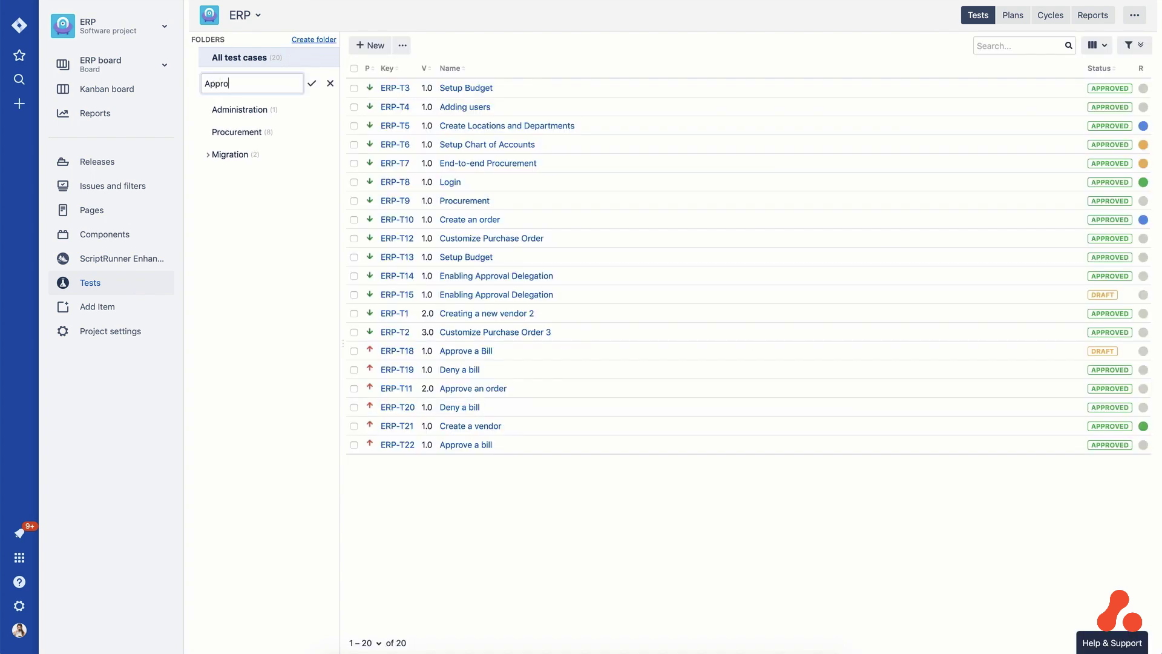
text(val)
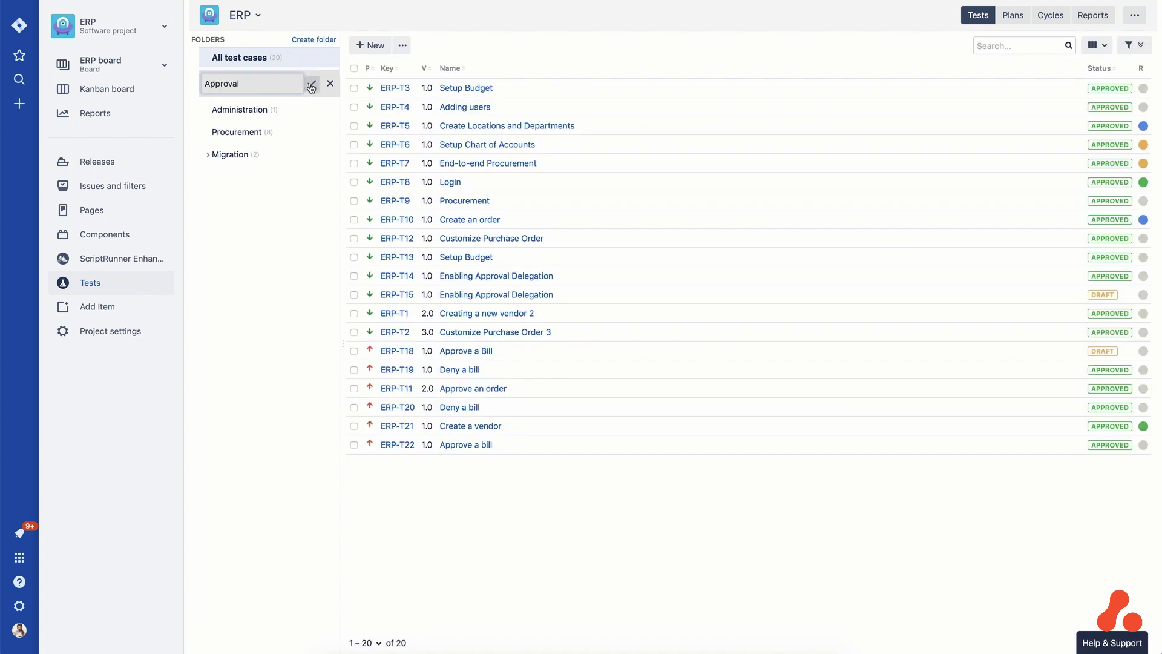
click(311, 83)
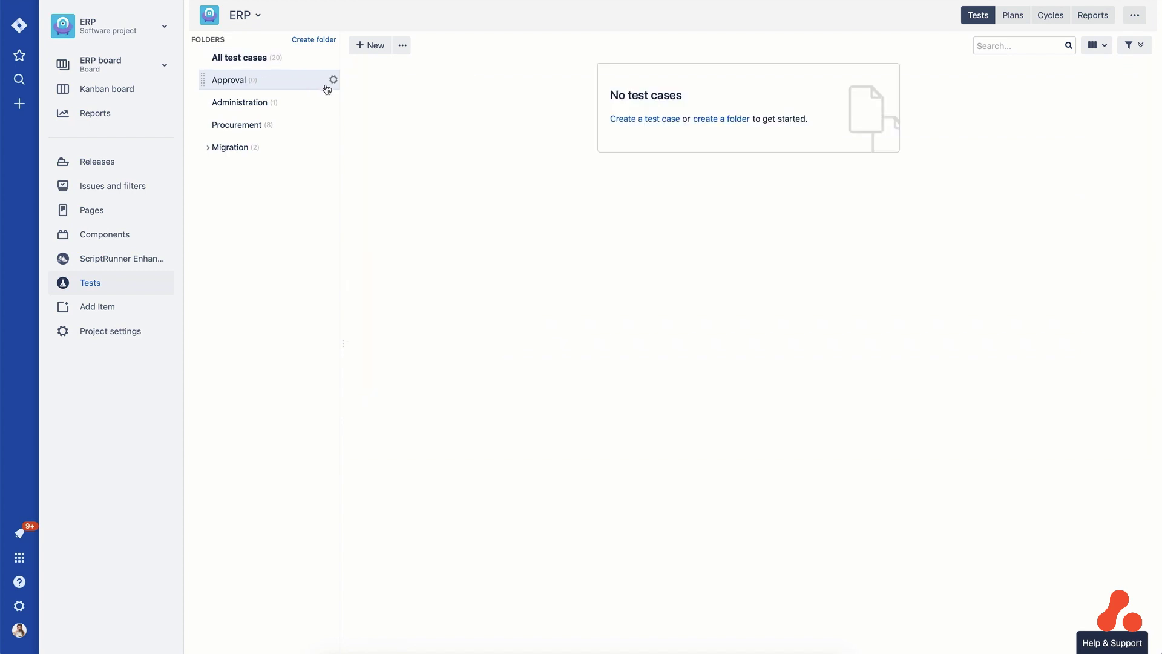
Draft Approved test case 'Approve a bill' with two script steps expecting 'Bill approved'.
click(371, 47)
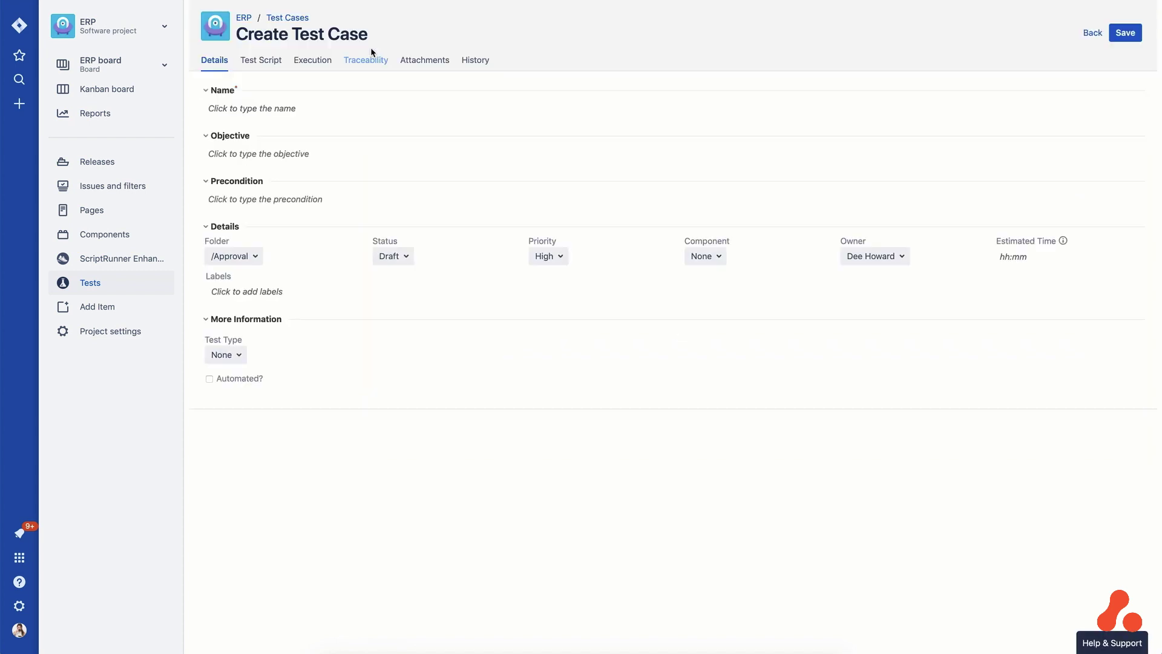
click(318, 111)
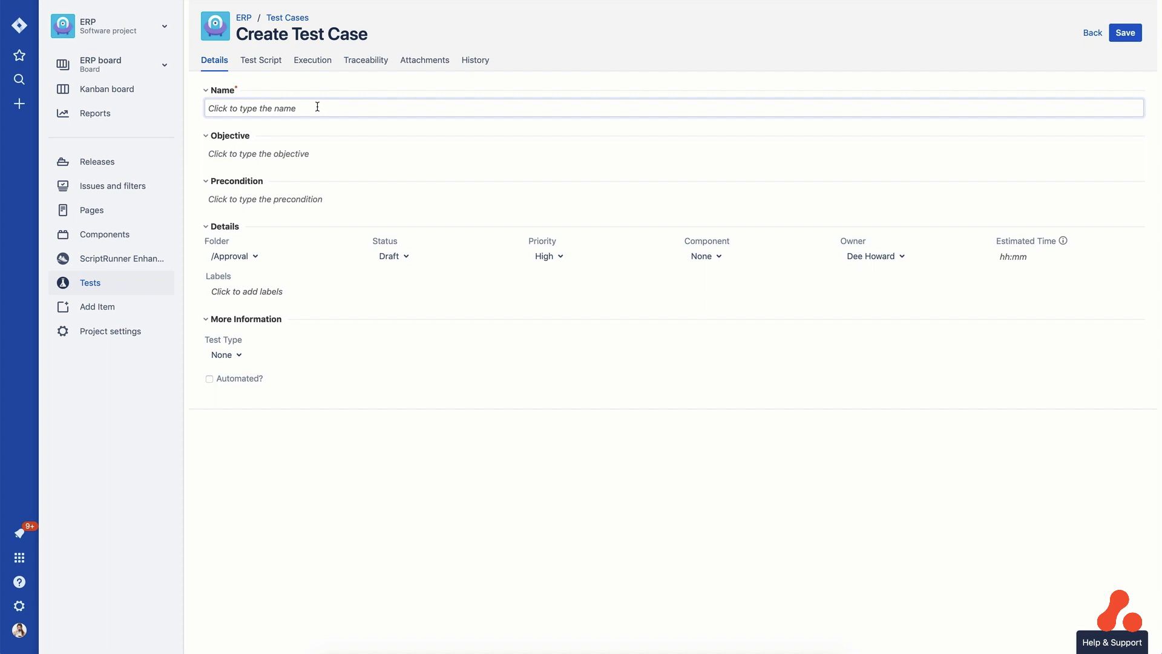
text(Approve a bi)
text(ll)
click(390, 256)
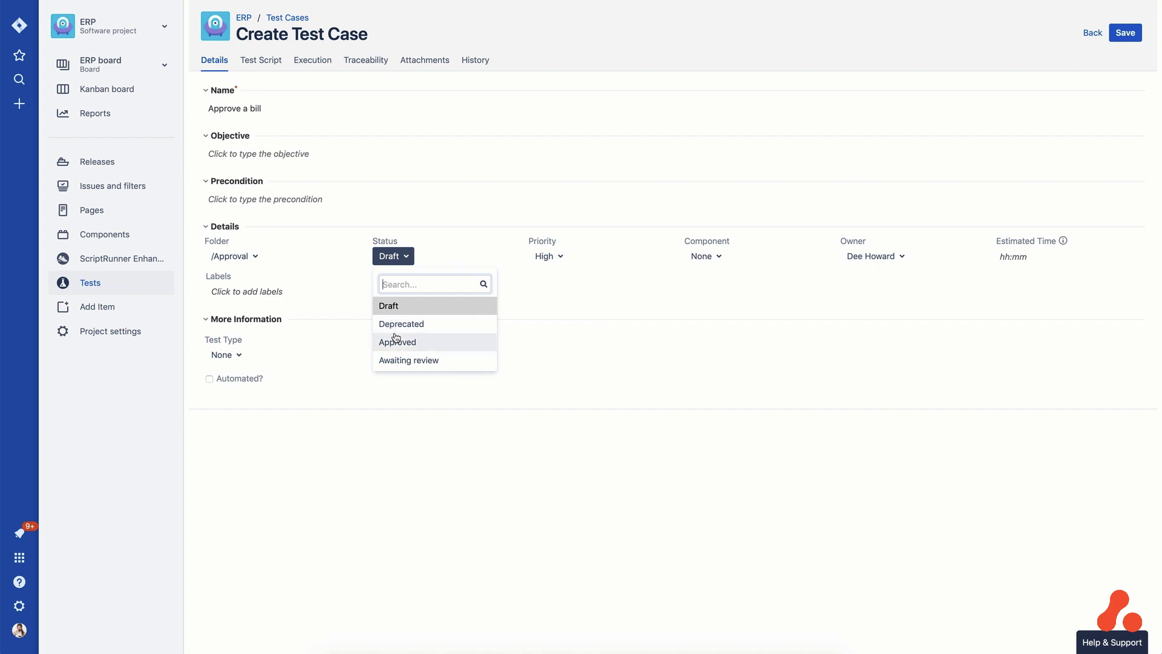
click(396, 342)
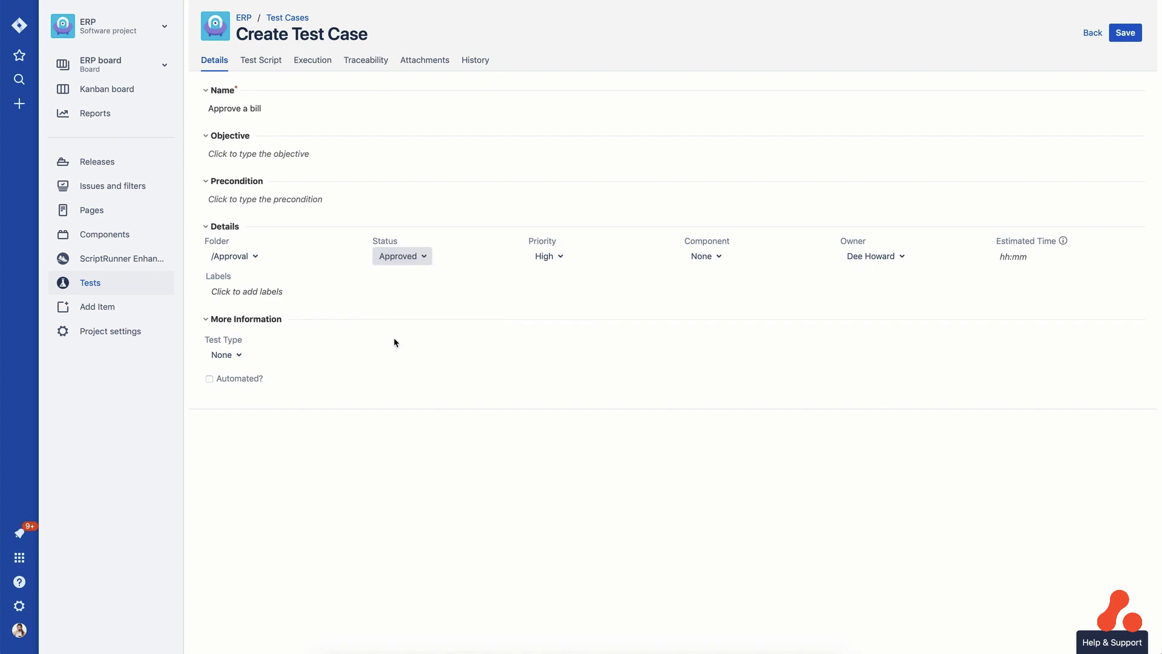
click(260, 60)
click(273, 180)
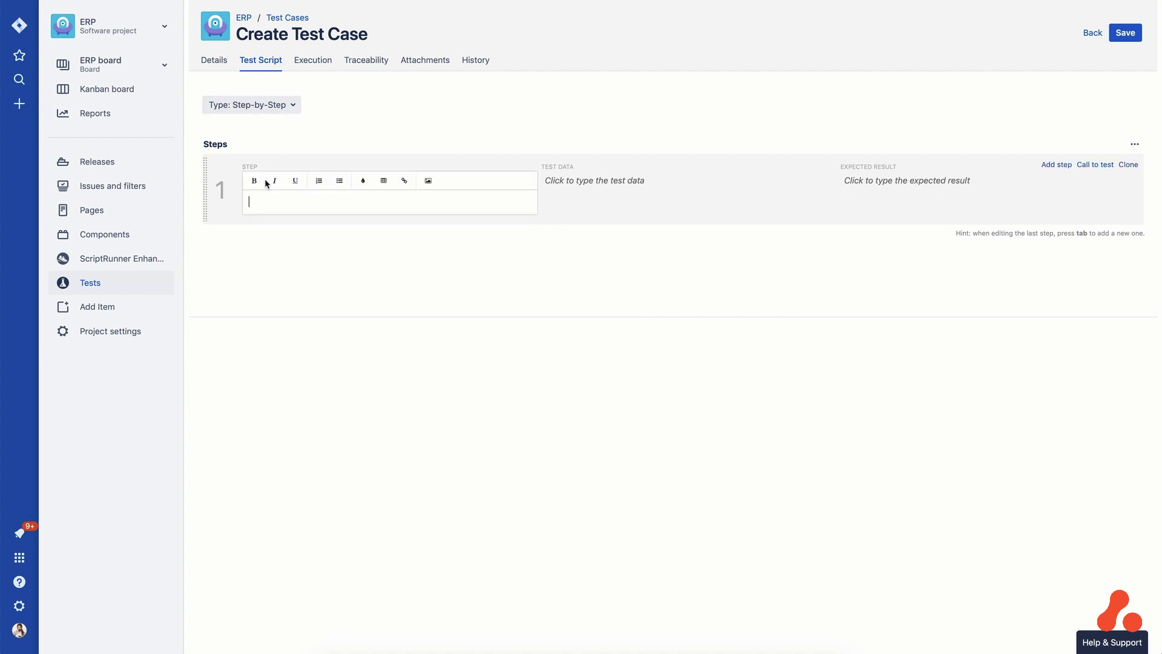
text(Select a bill that you would like to look into further)
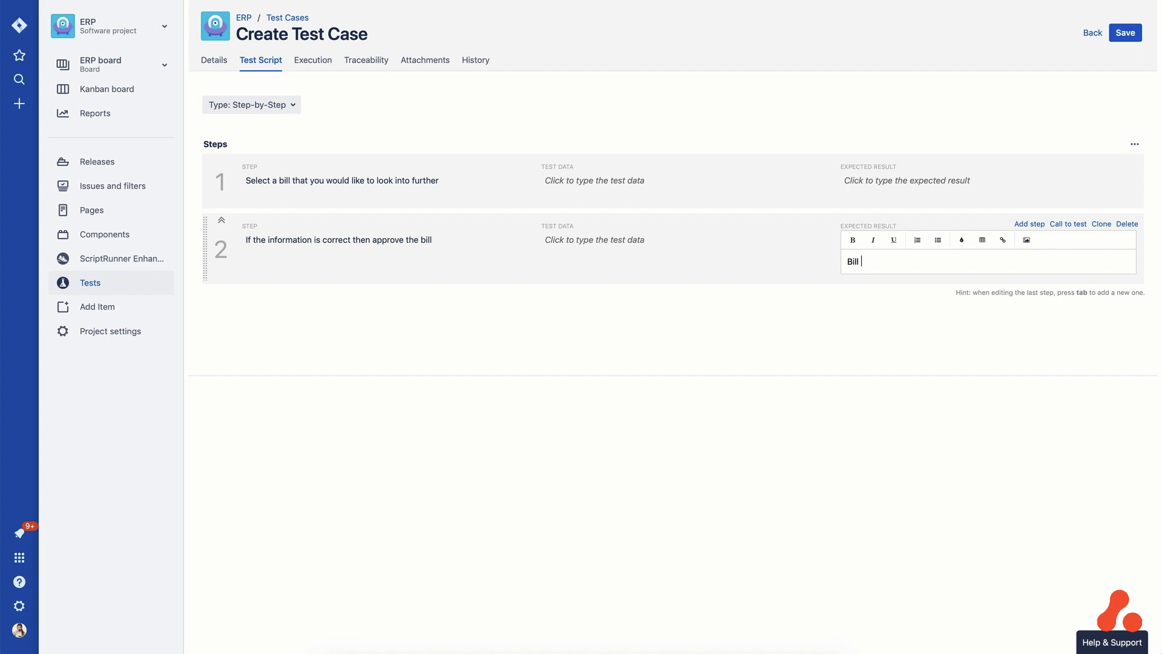
text(ll approve)
text(d)
Link 'Approve a bill' to issue ERP-2 and save it as test case ERP-T23.
click(314, 59)
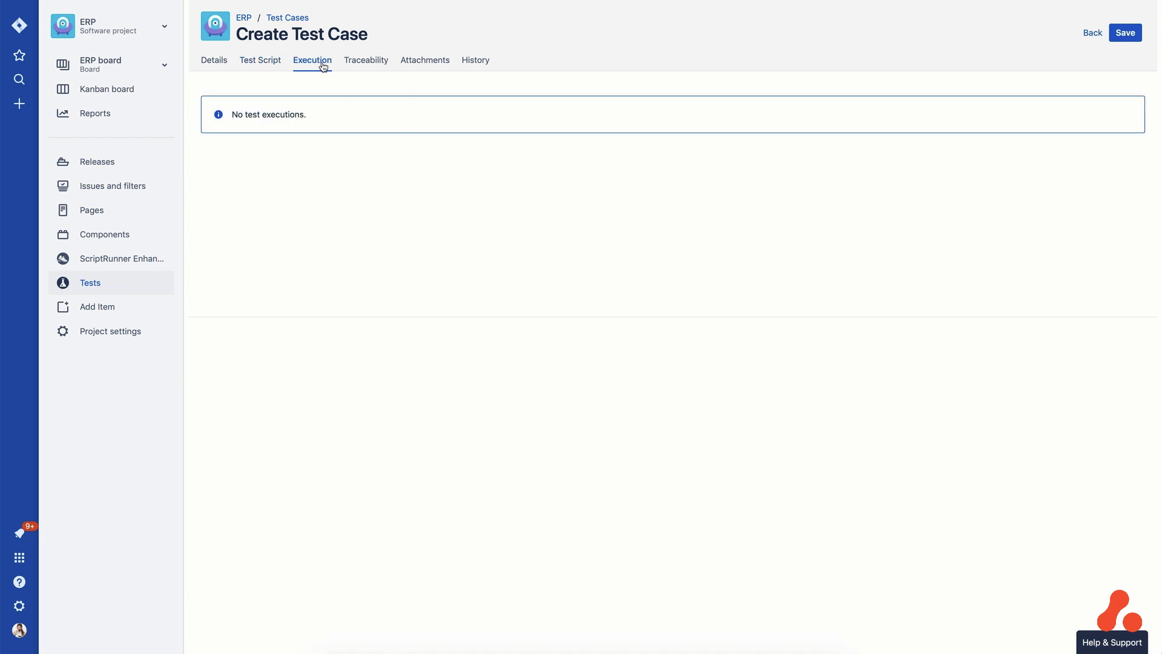
click(362, 66)
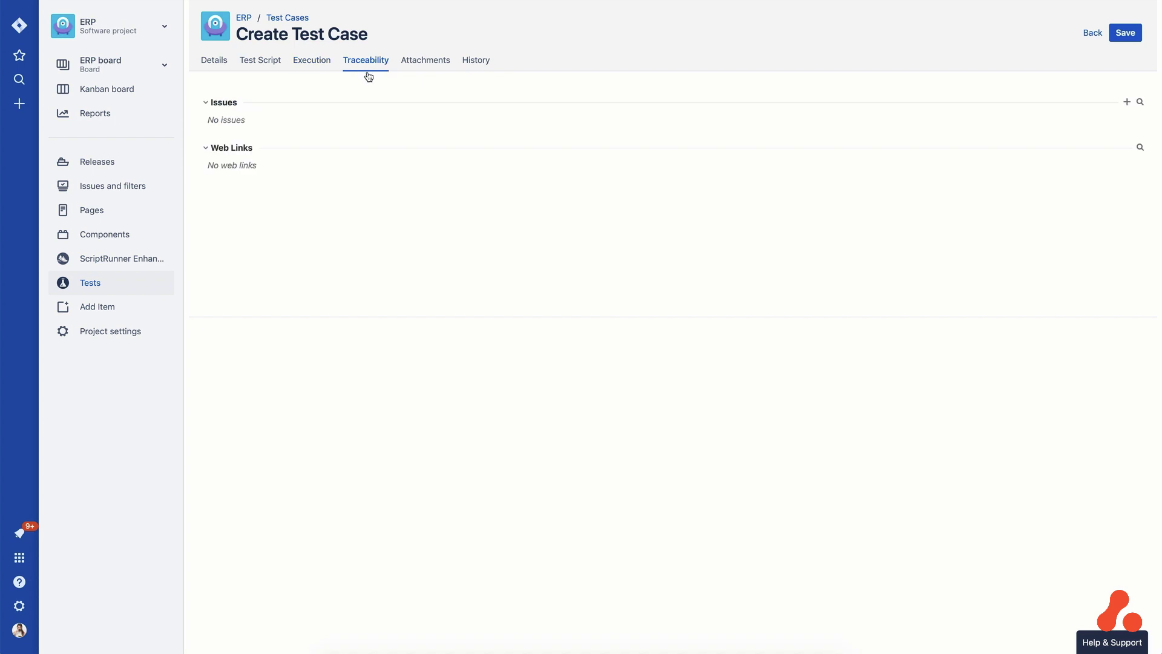
click(1141, 103)
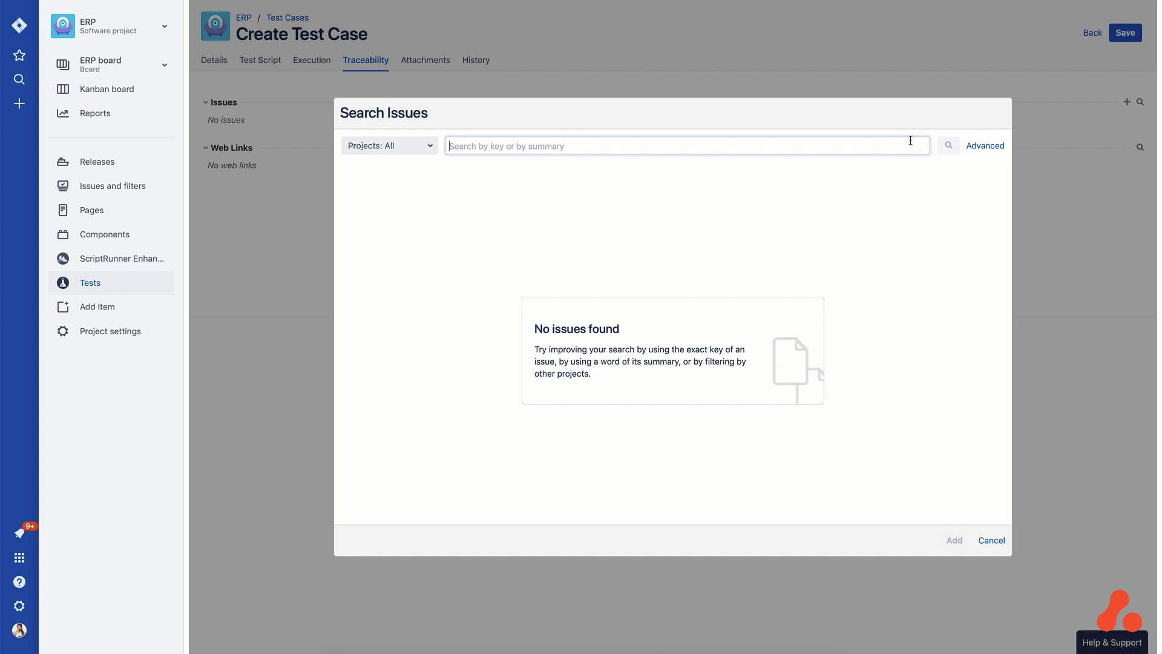
text(Approve a )
text(bill)
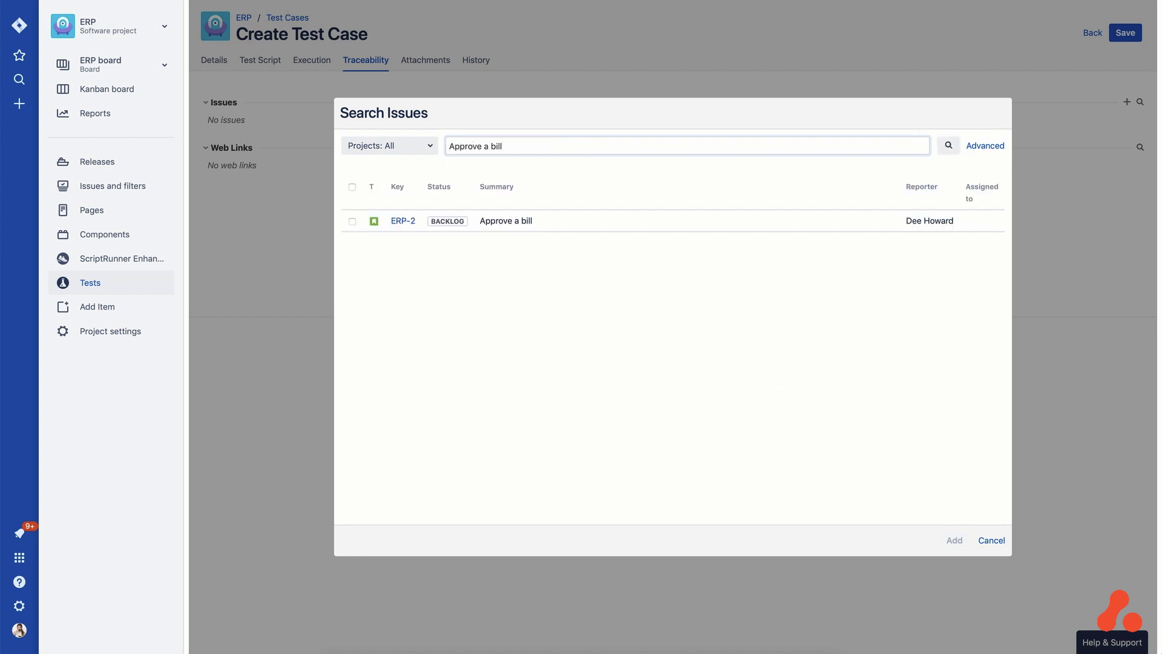
click(851, 224)
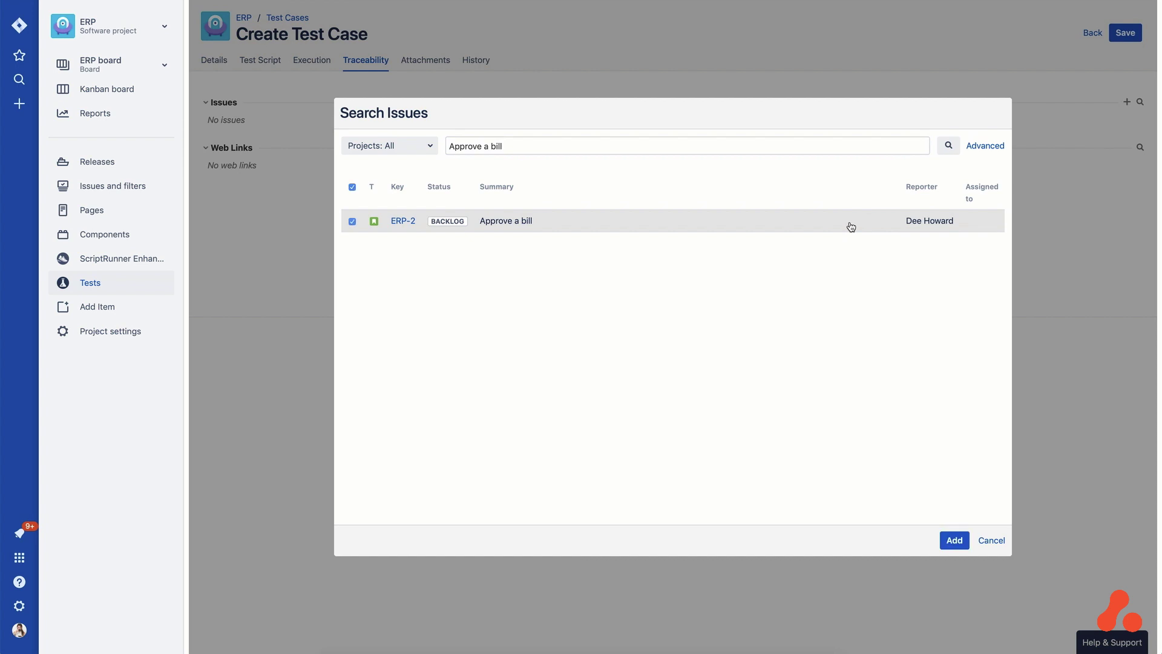
click(952, 540)
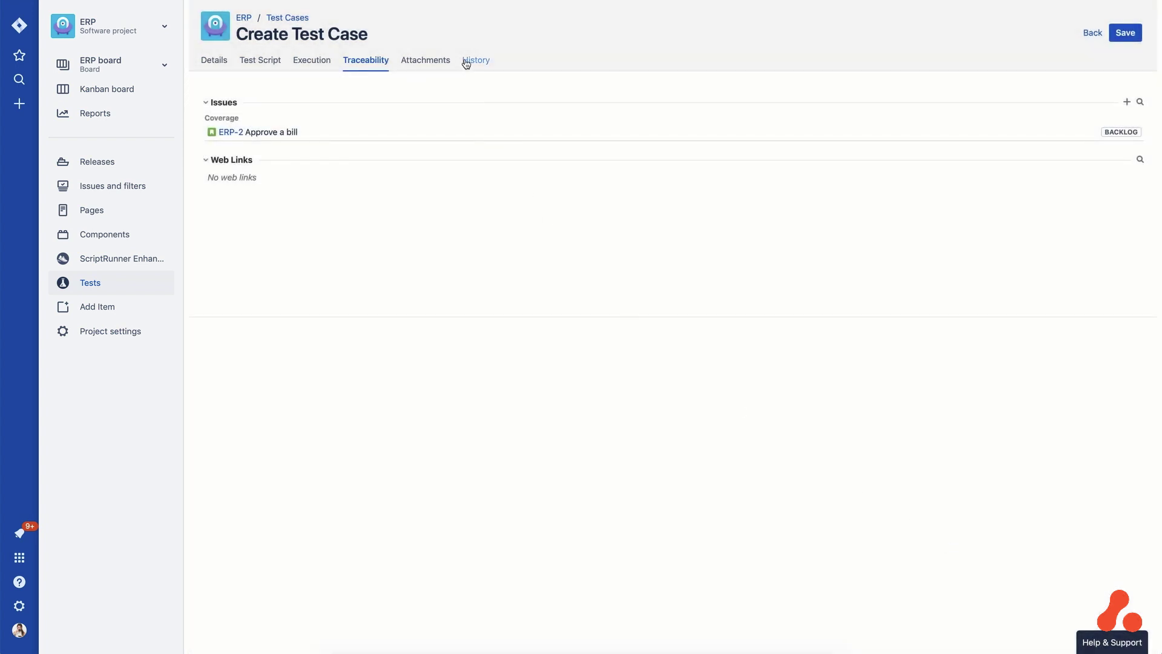
click(469, 61)
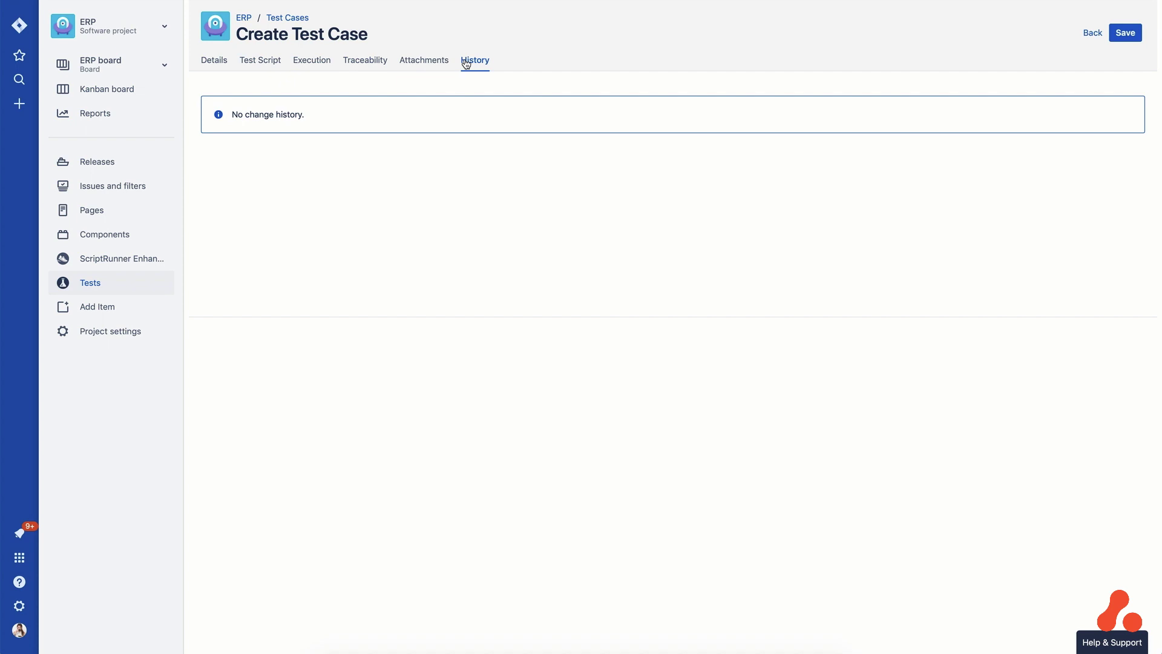
click(1127, 33)
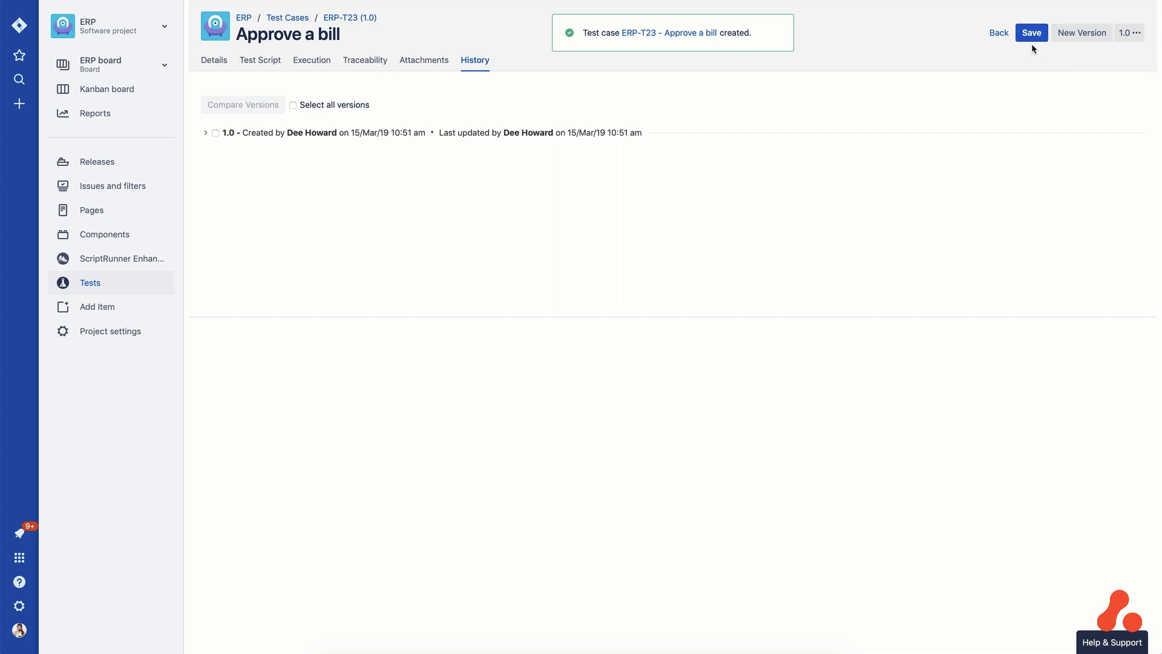
Add existing test case ERP-T23 from the Approval folder to story ERP-2.
click(997, 33)
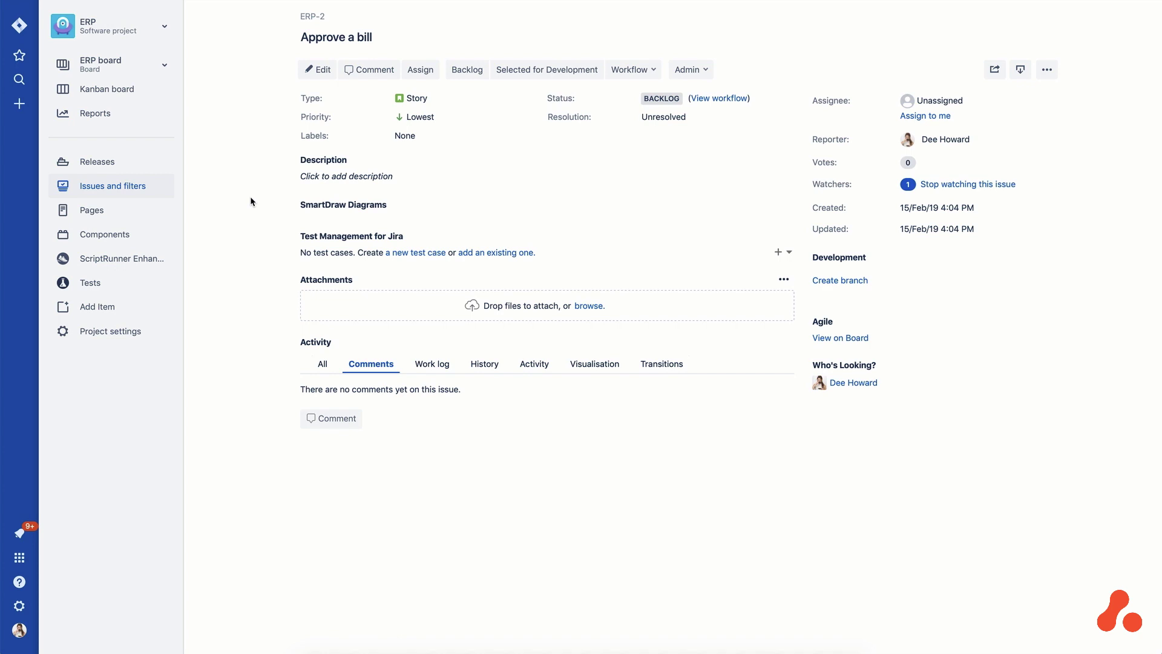
click(790, 255)
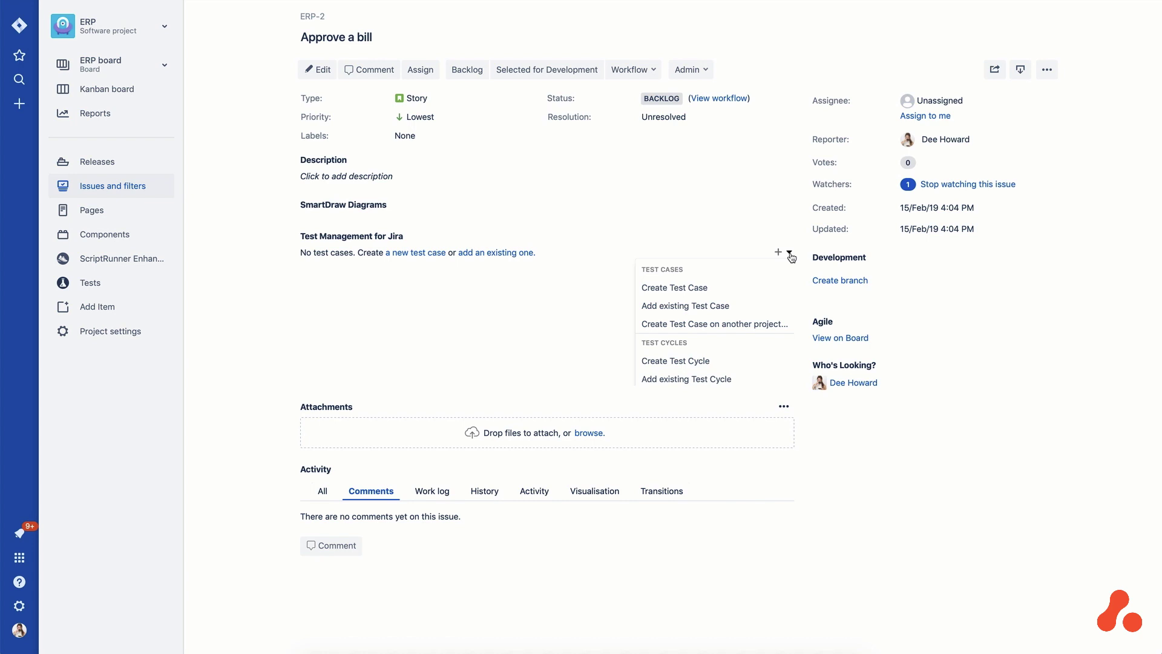
click(750, 307)
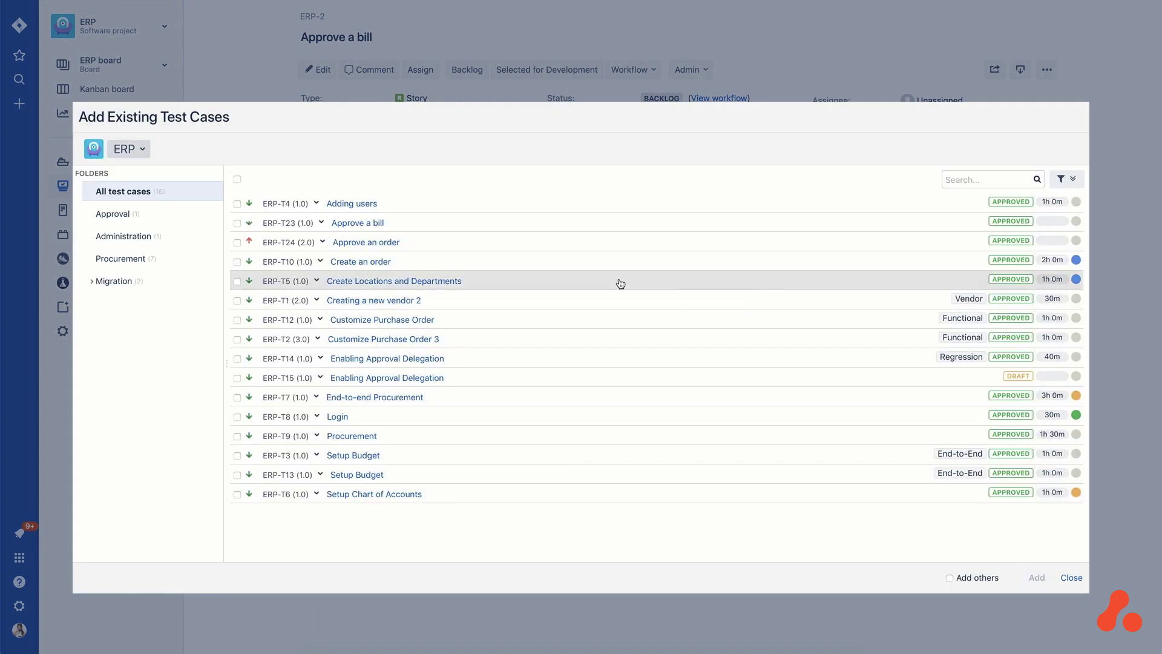
click(192, 218)
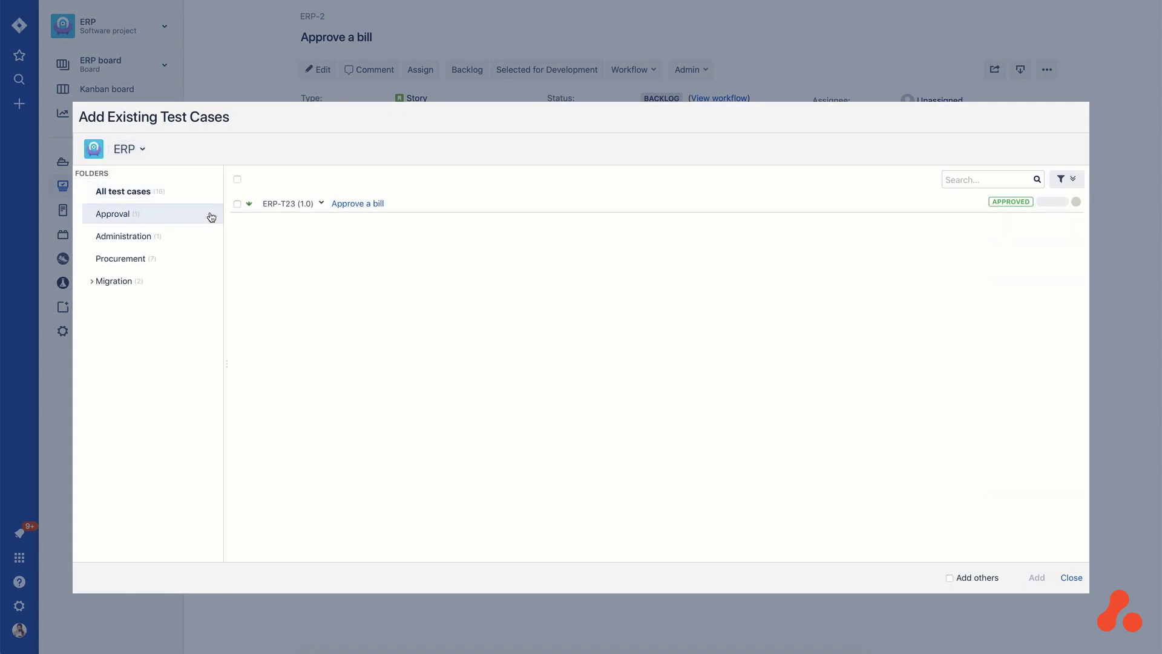
click(237, 204)
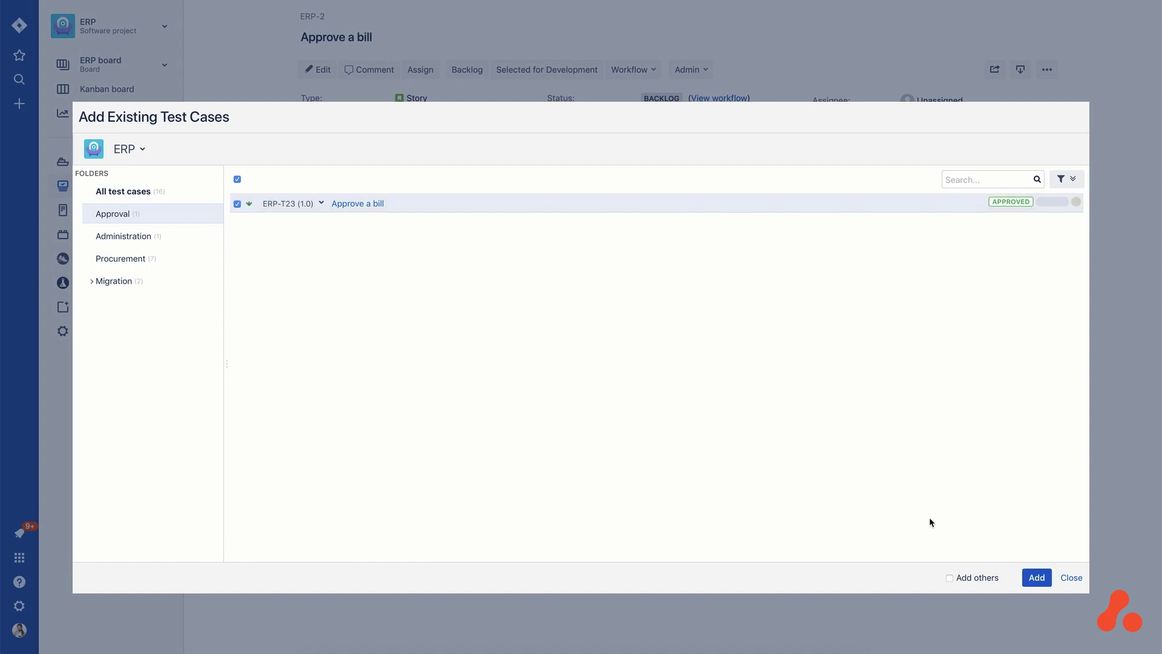
click(1040, 578)
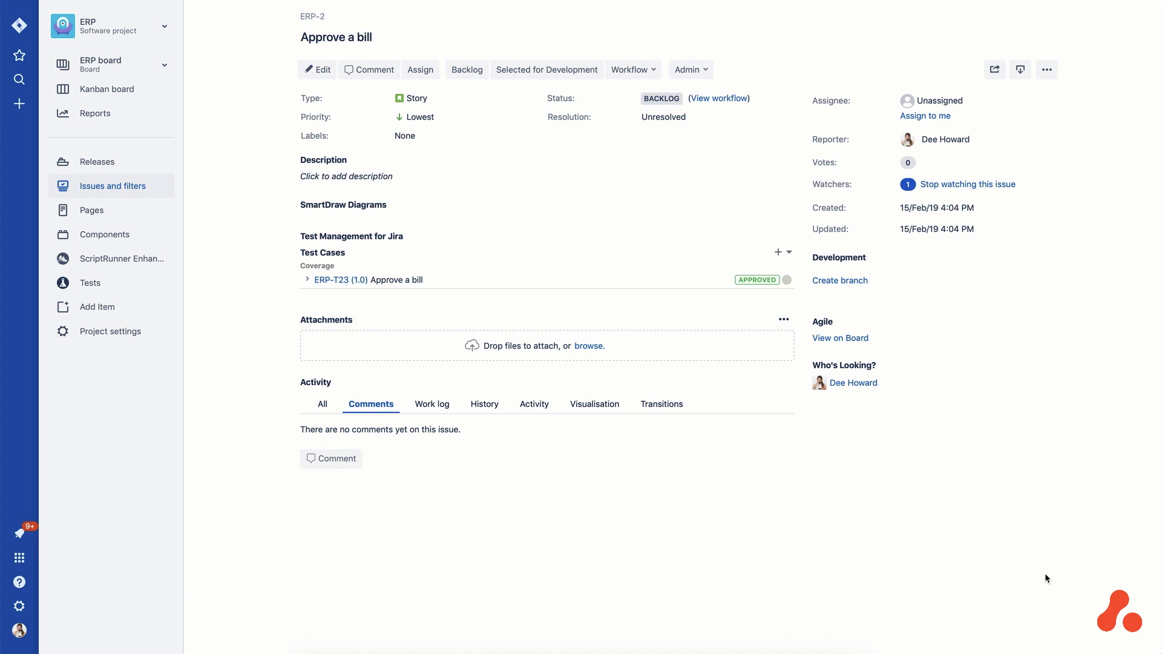
Save Approved test case 'Deny a bill' as ERP-T25, covering story ERP-2.
click(307, 281)
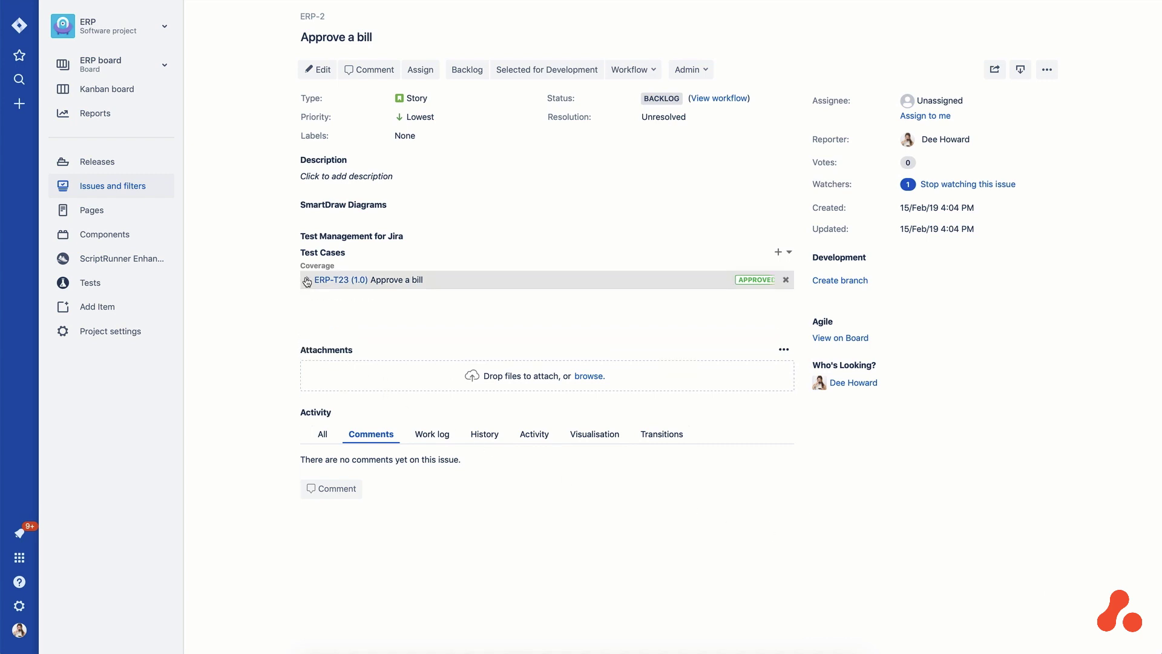
click(307, 281)
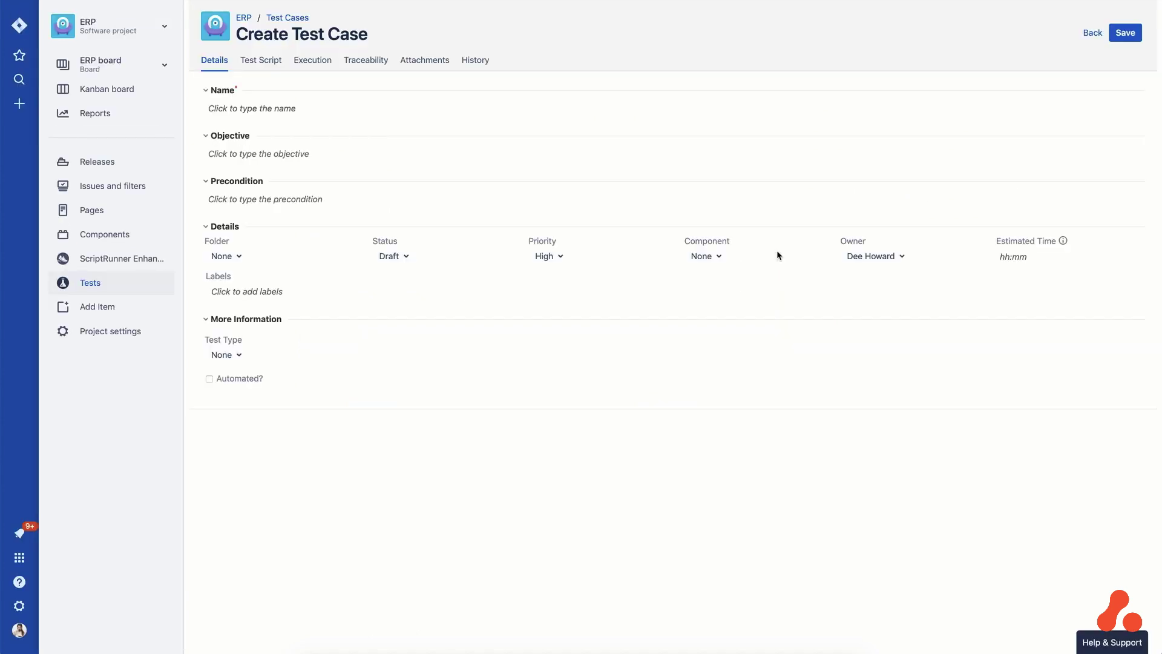
click(319, 108)
text(Deny a bill)
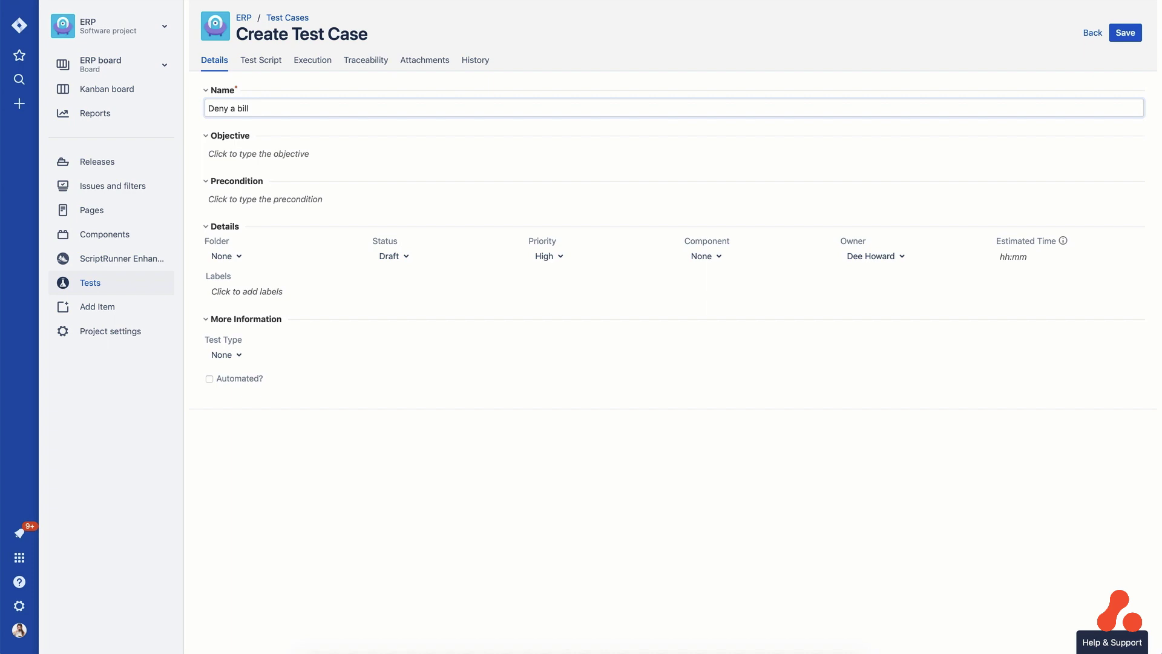
click(390, 255)
click(396, 342)
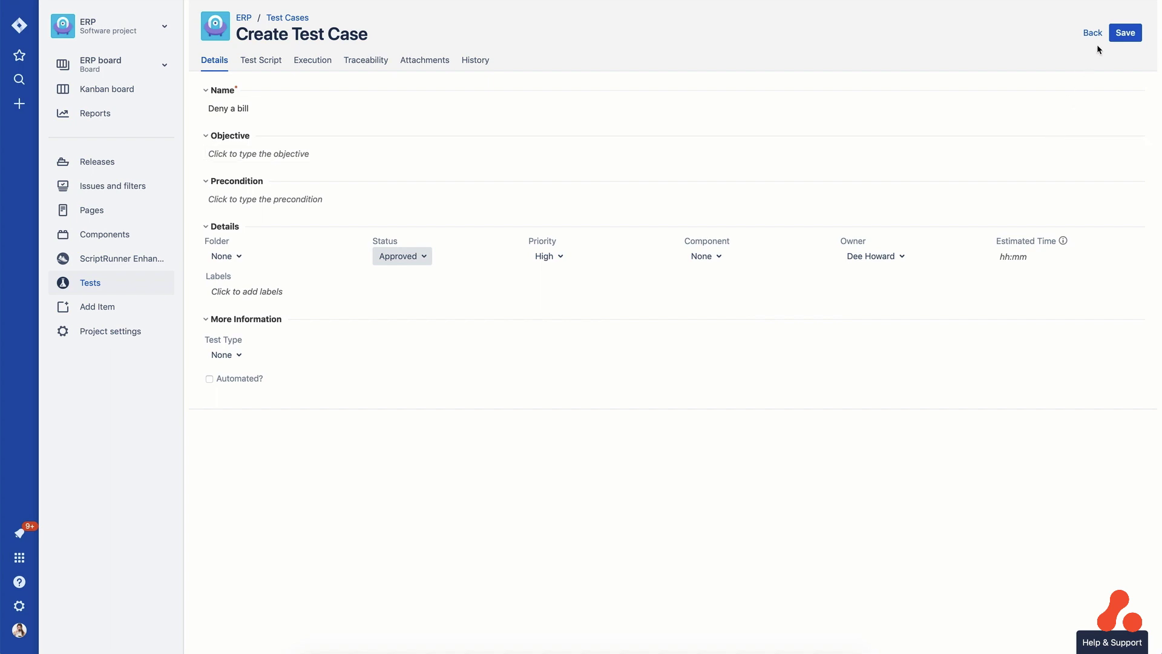
click(1124, 32)
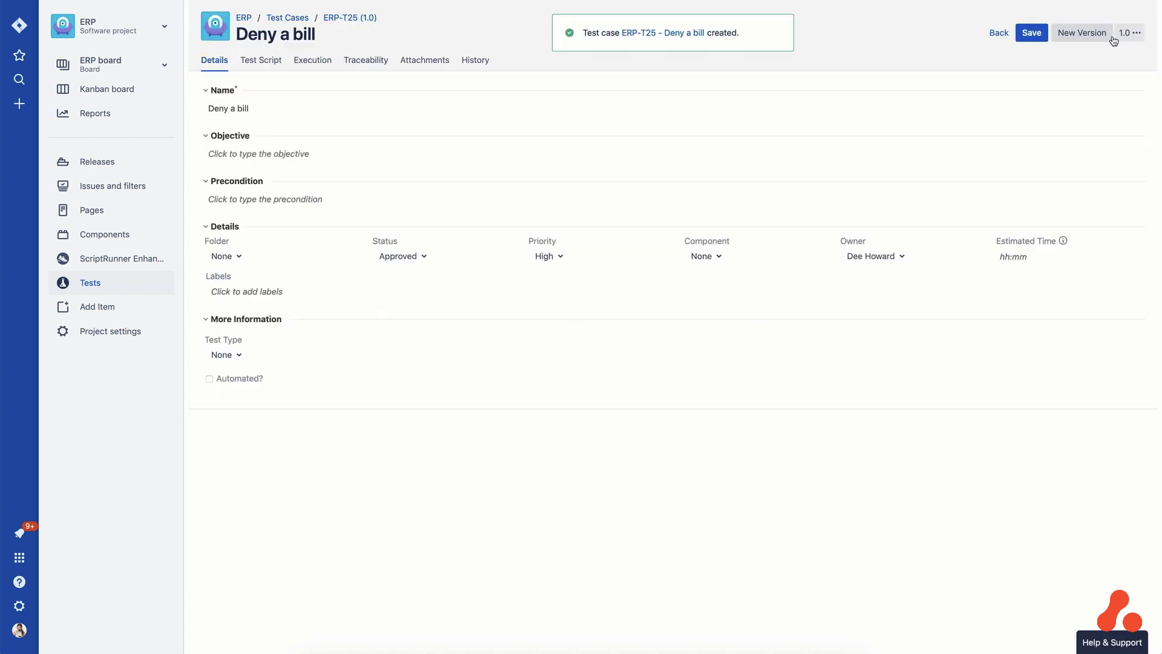
click(998, 33)
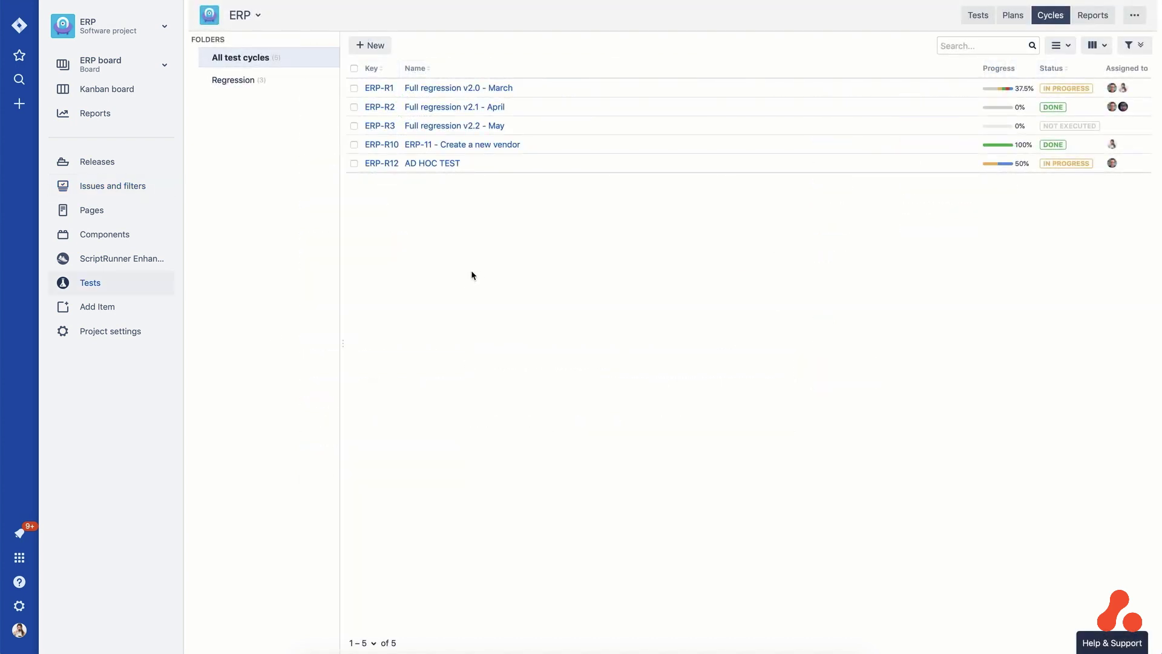
mouse_move(264, 80)
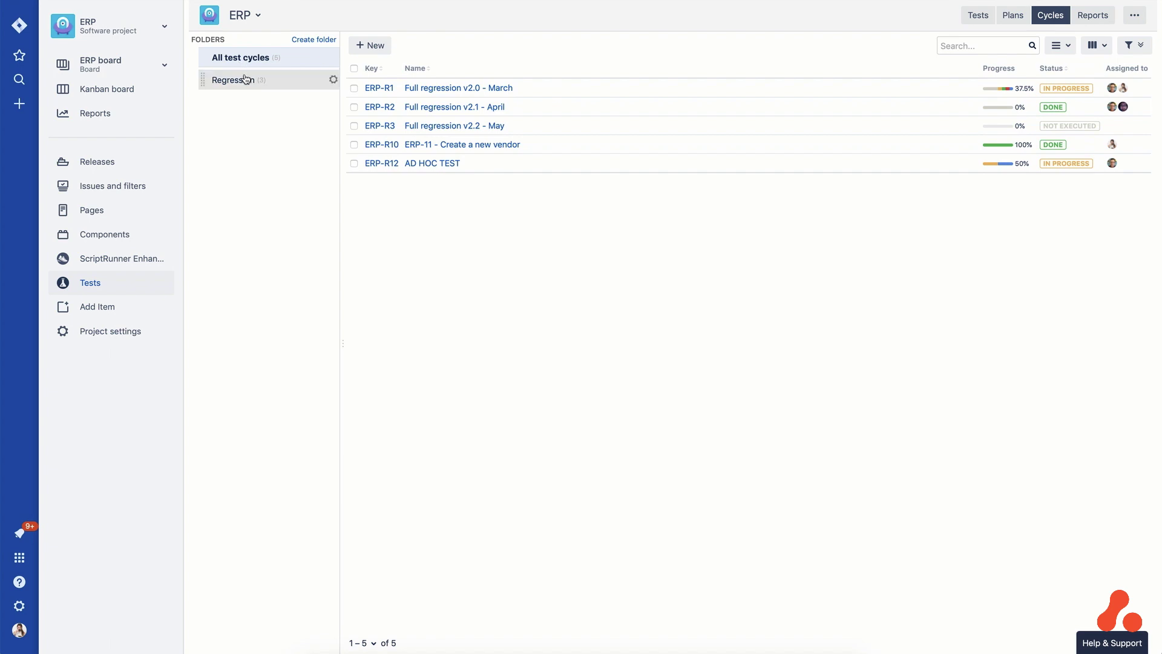
Create a test cycle folder named 'Smoke tests'.
click(234, 79)
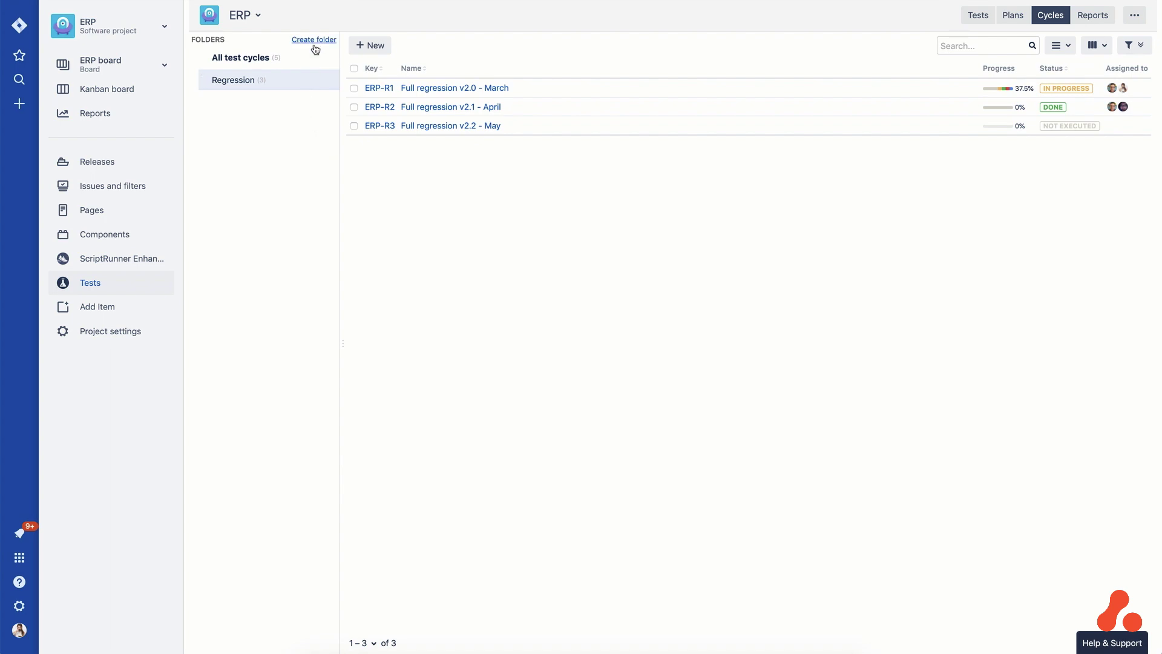
click(314, 40)
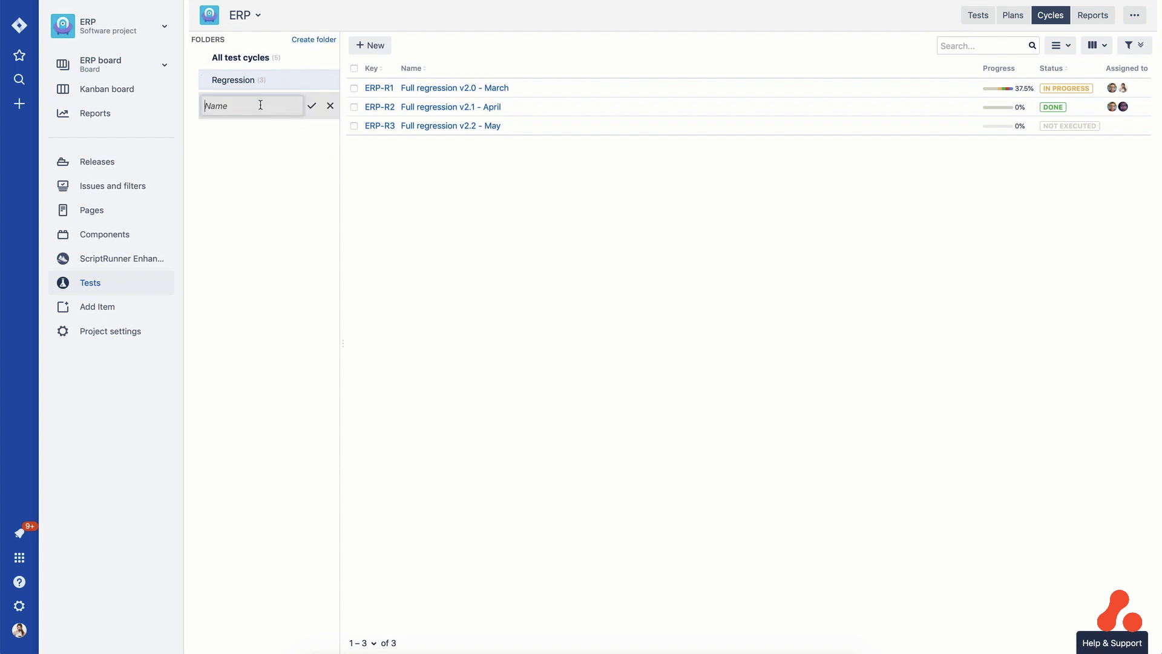
text(Smoke tests)
key(Return)
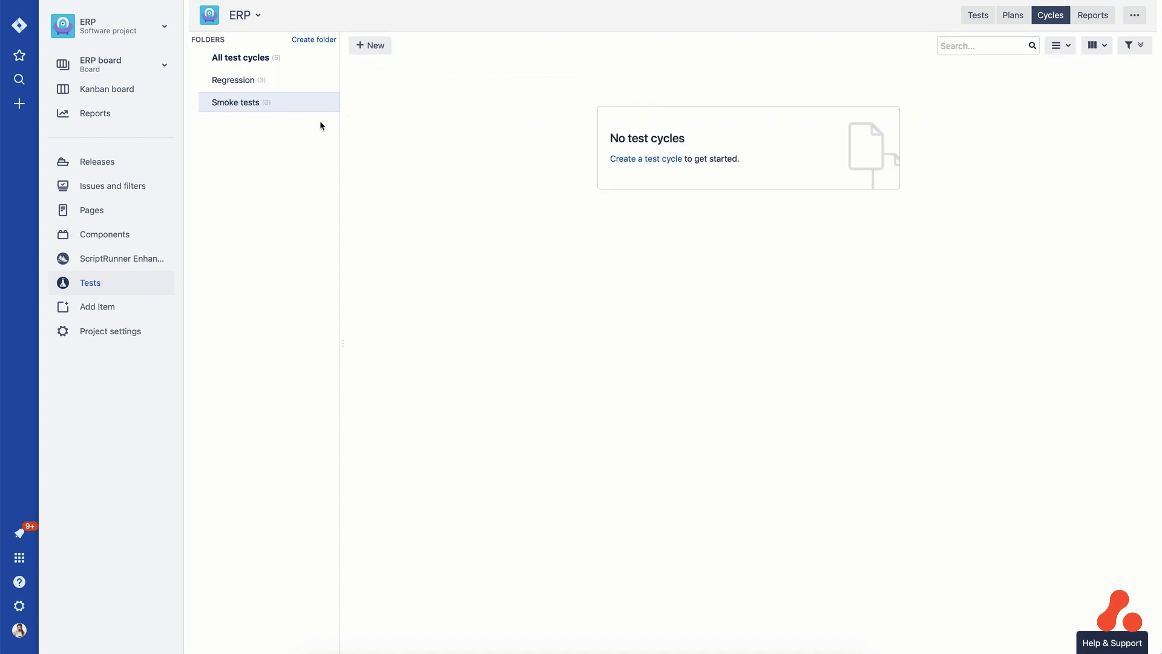
Start a new test cycle named 'Smoke tests' in that folder.
click(371, 45)
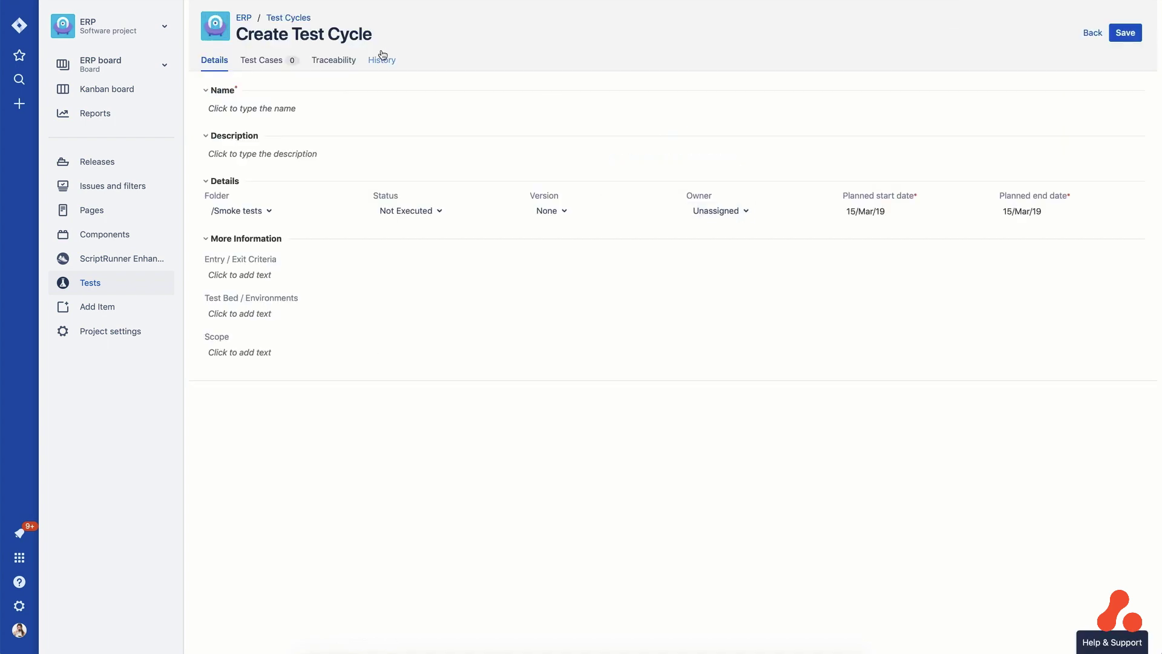
click(329, 107)
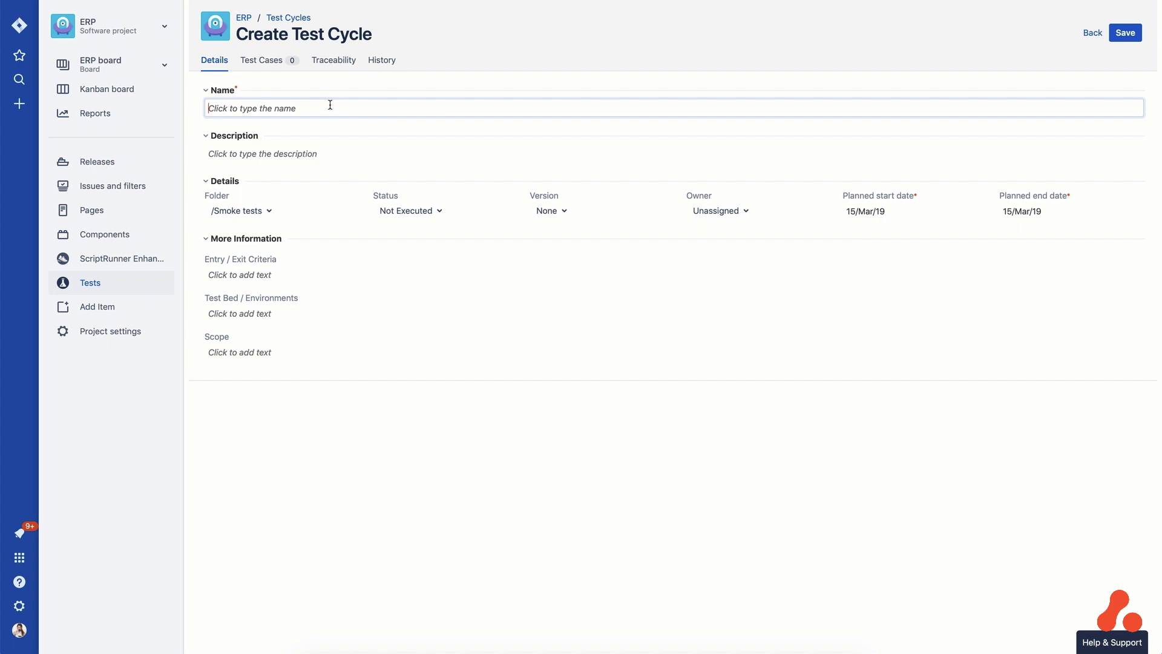
text(Smoke tests)
click(264, 61)
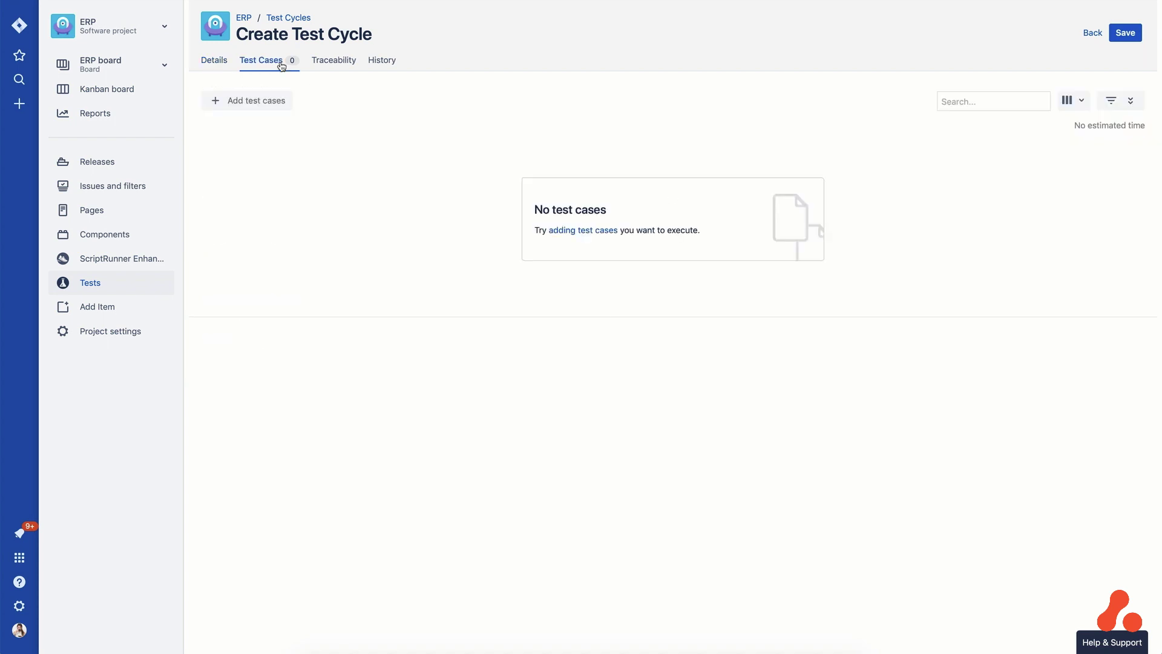
Add all seven Procurement test cases to the Smoke tests cycle, totalling 8h estimated.
click(269, 101)
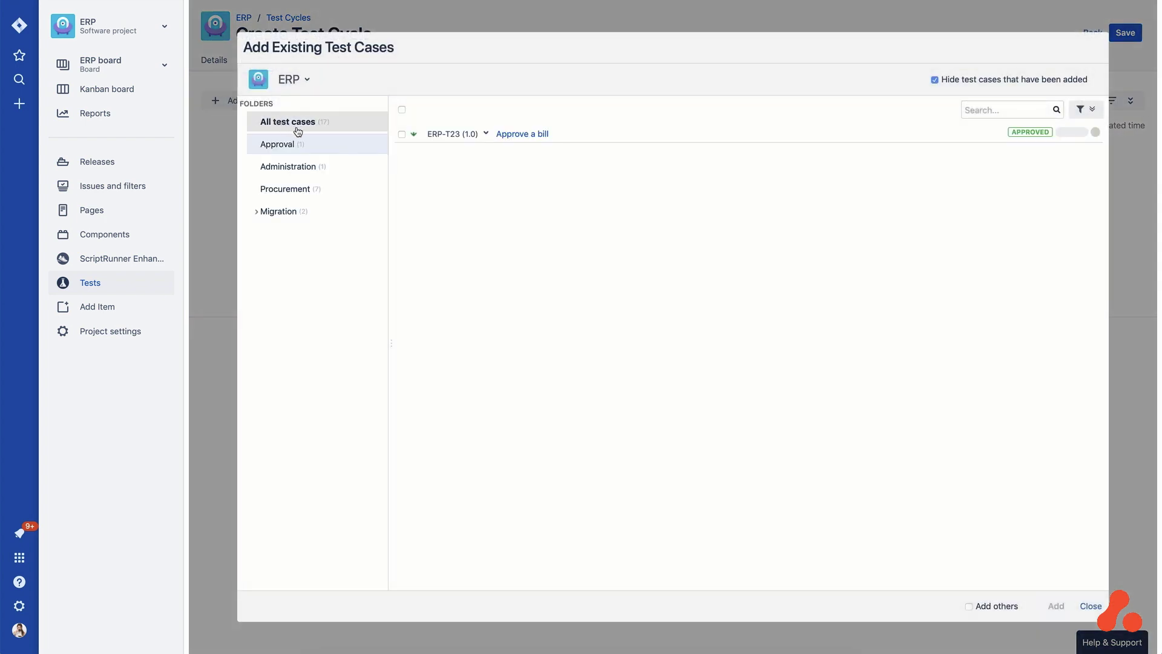
click(299, 126)
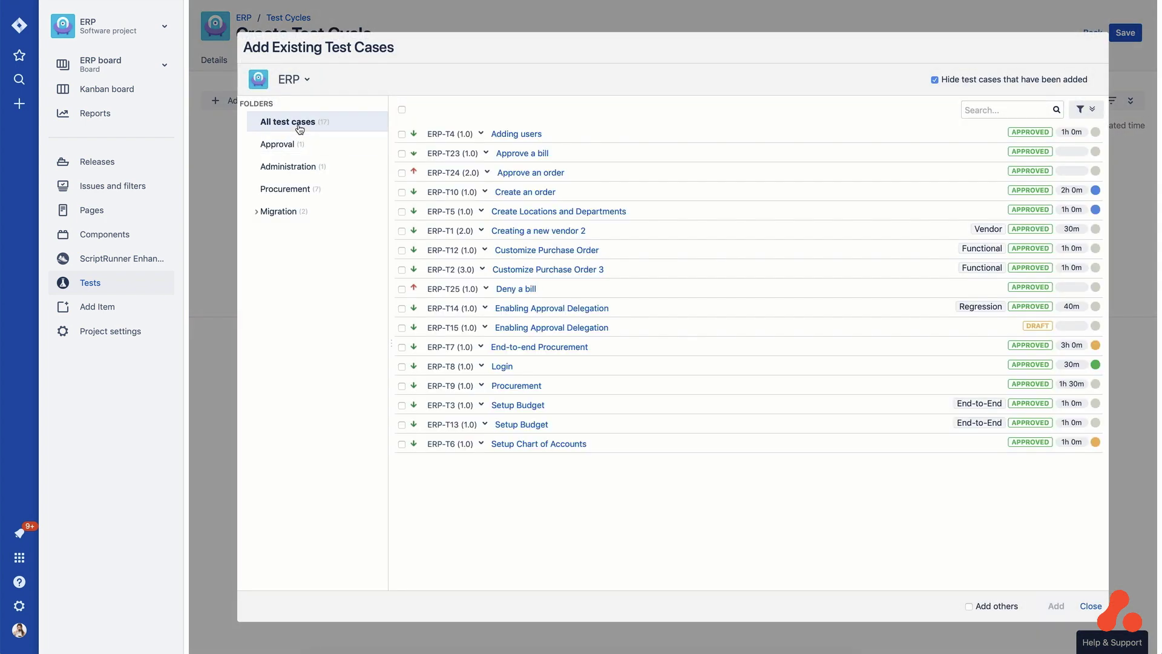
click(287, 189)
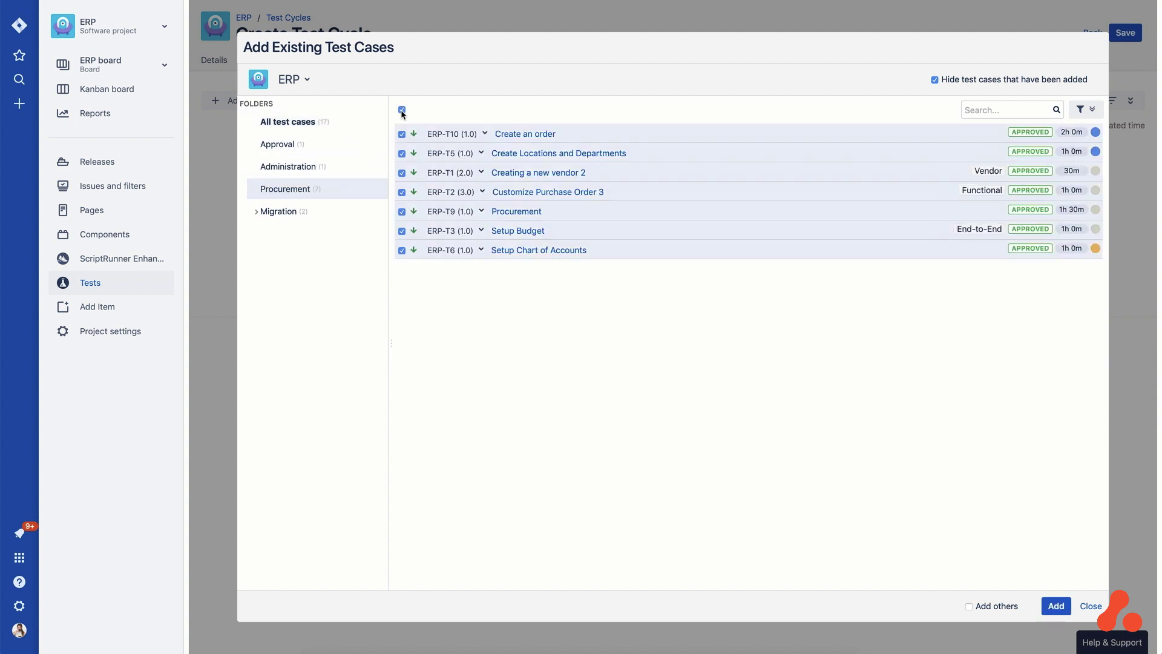
click(1056, 606)
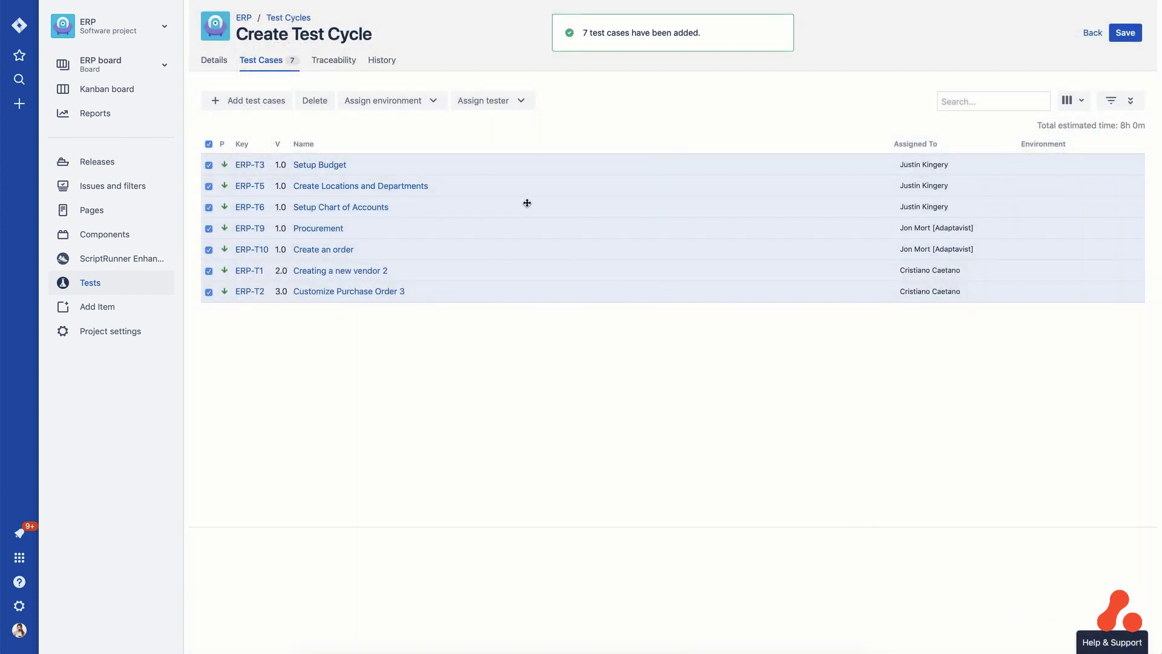
click(437, 102)
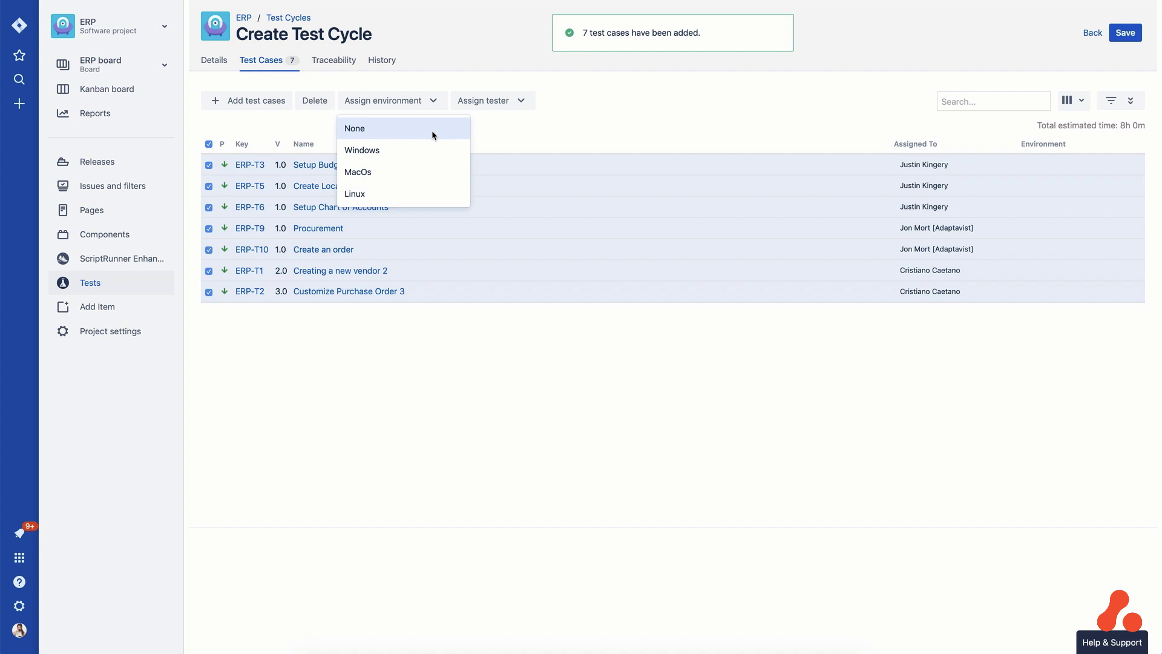
click(426, 147)
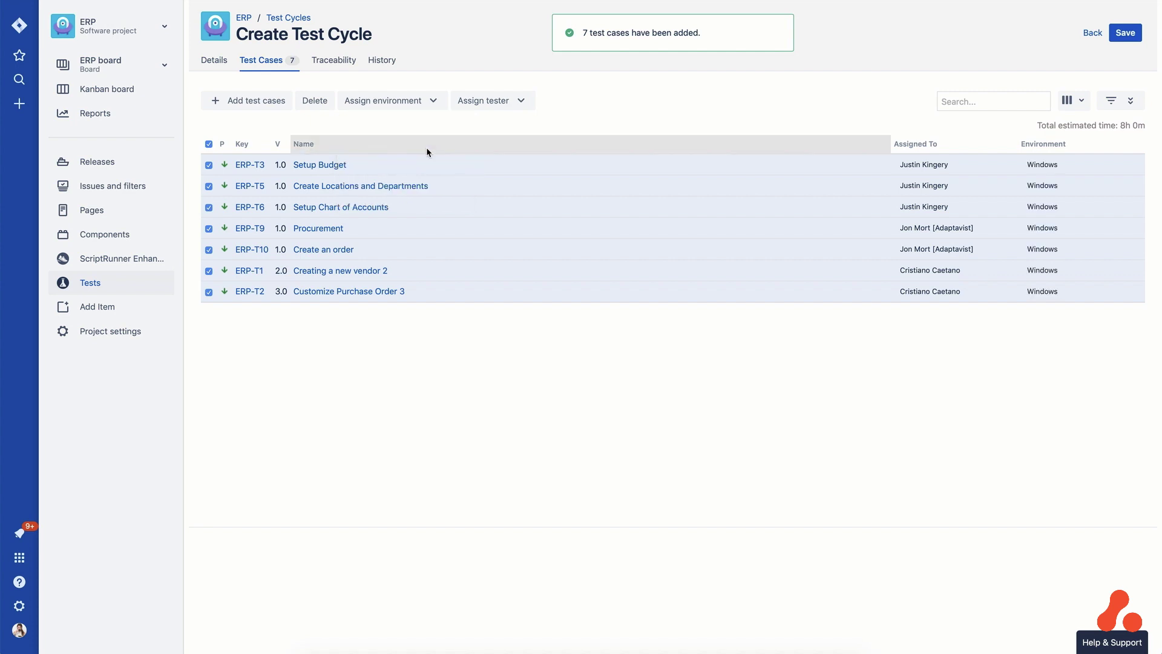
click(491, 100)
click(496, 182)
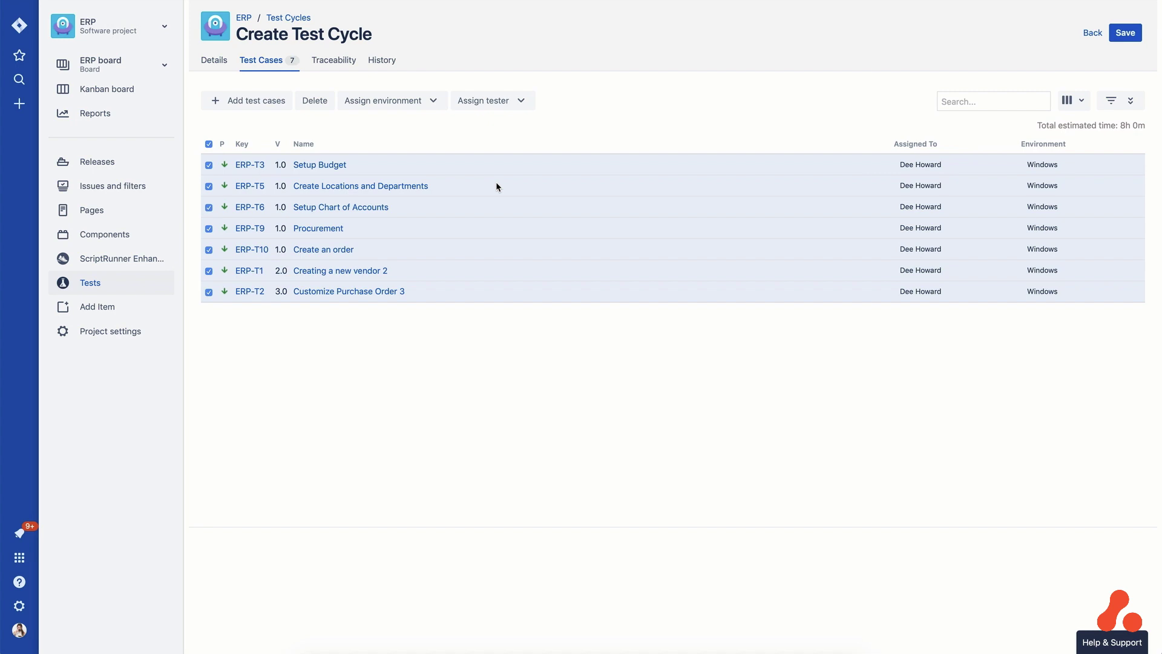
click(334, 60)
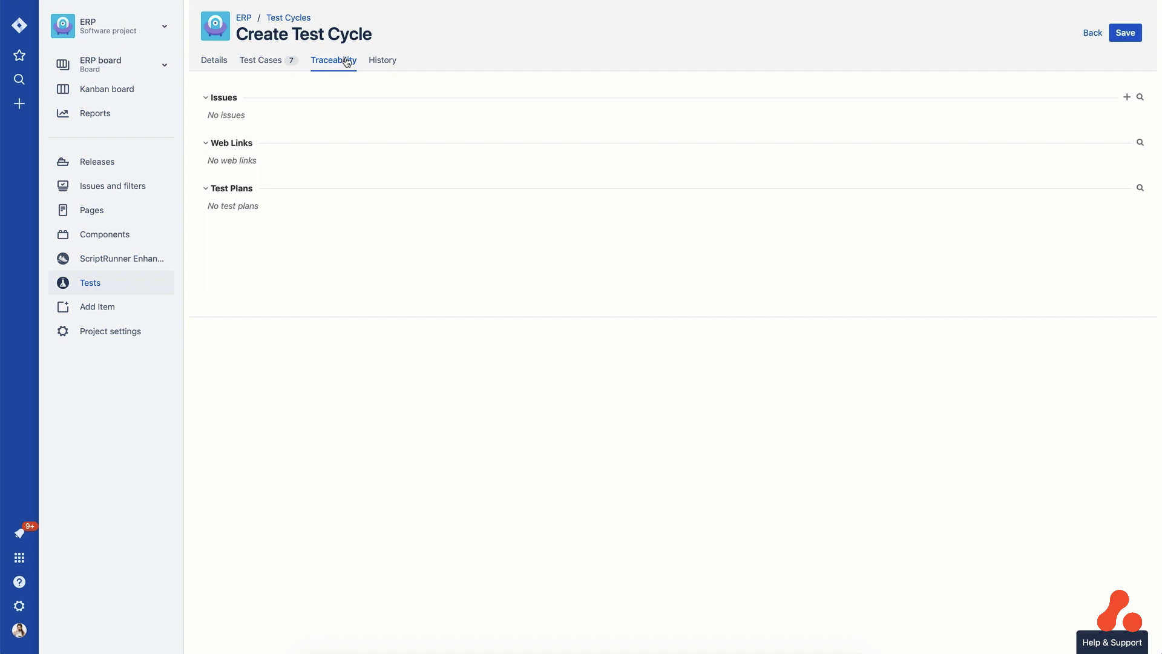
Save the Smoke tests cycle as ERP-R14 and leave its details page.
click(382, 60)
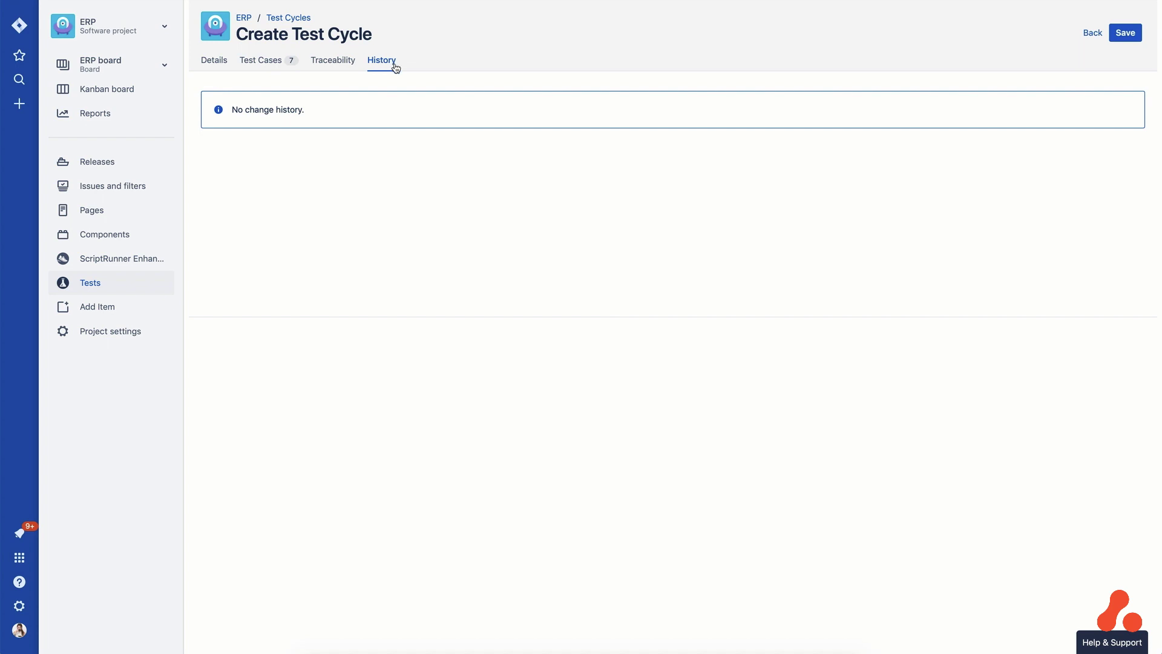
click(1126, 34)
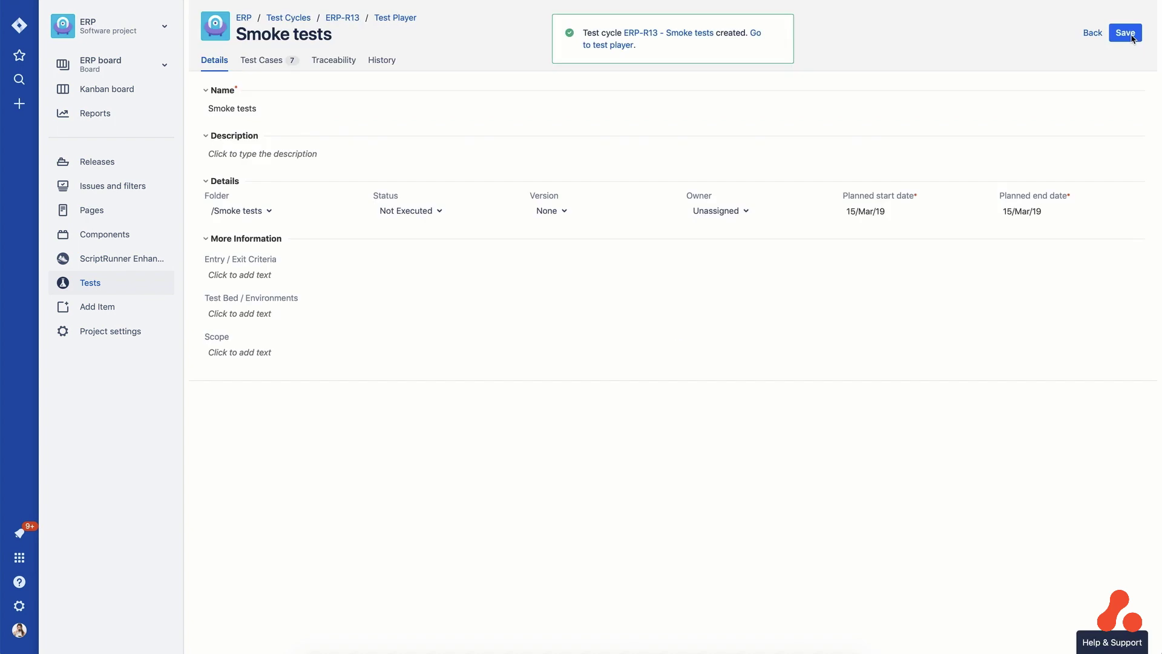
click(1126, 33)
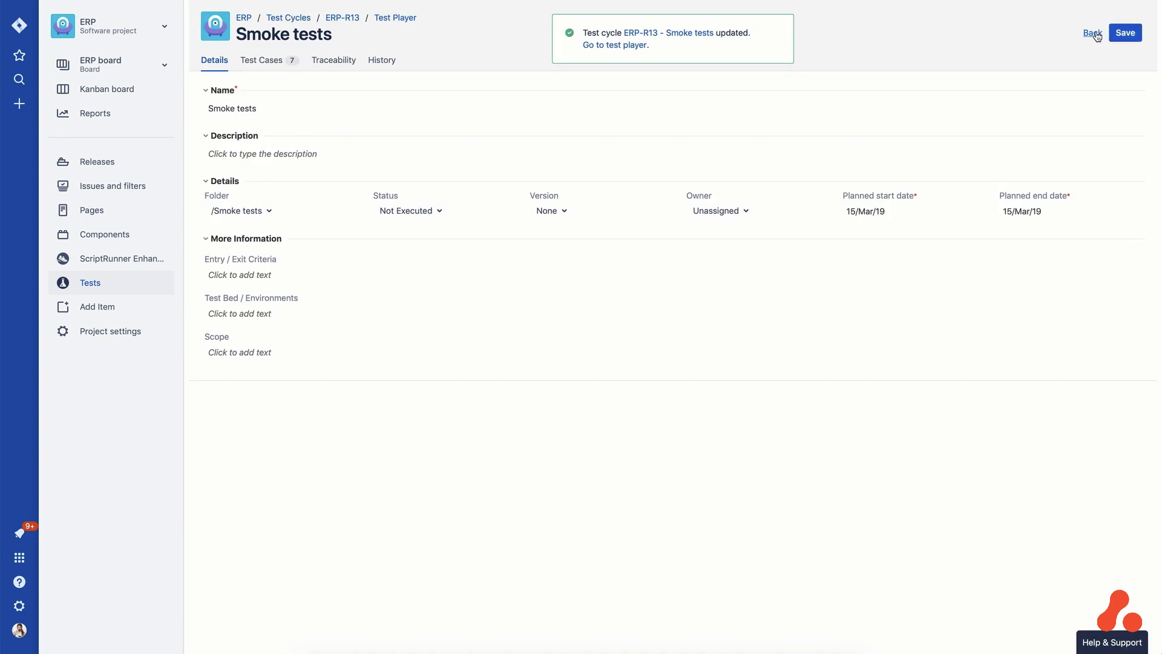
click(1093, 33)
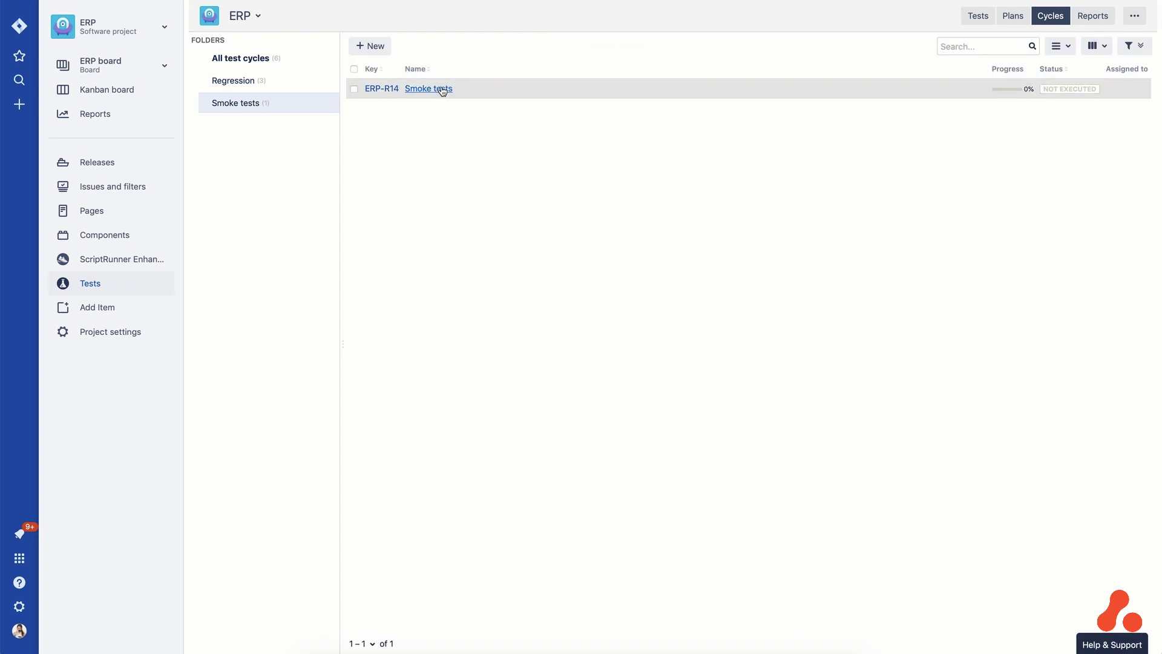
Open the Smoke tests cycle in Test Player and start executing ERP-T24 Approve an order.
click(428, 88)
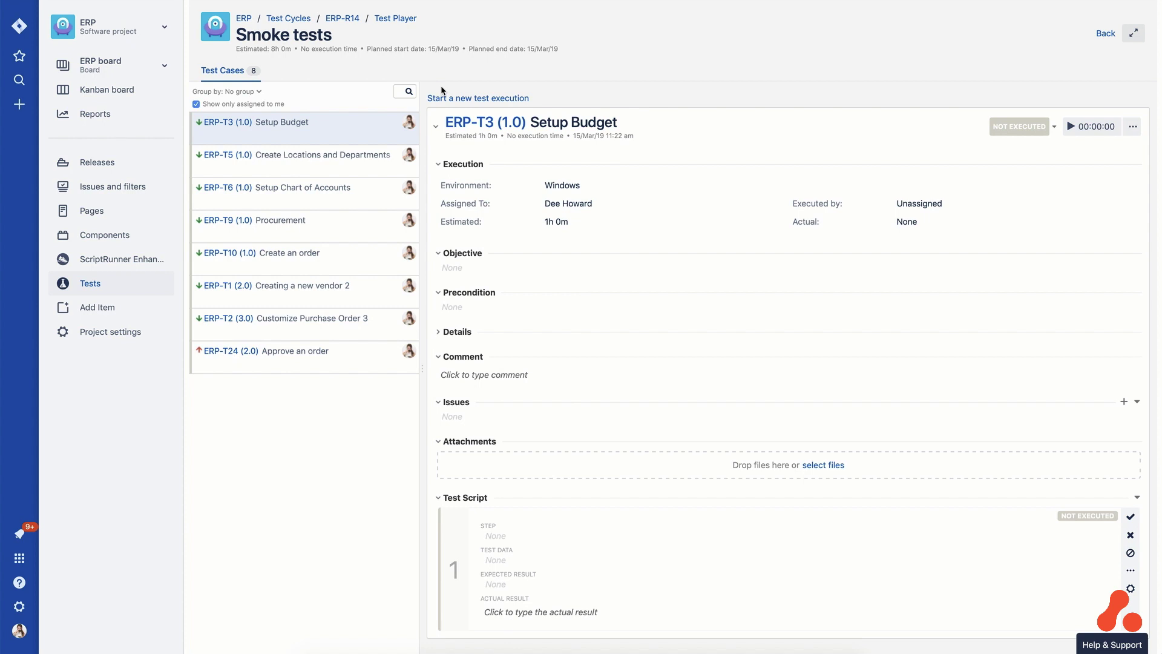
click(348, 351)
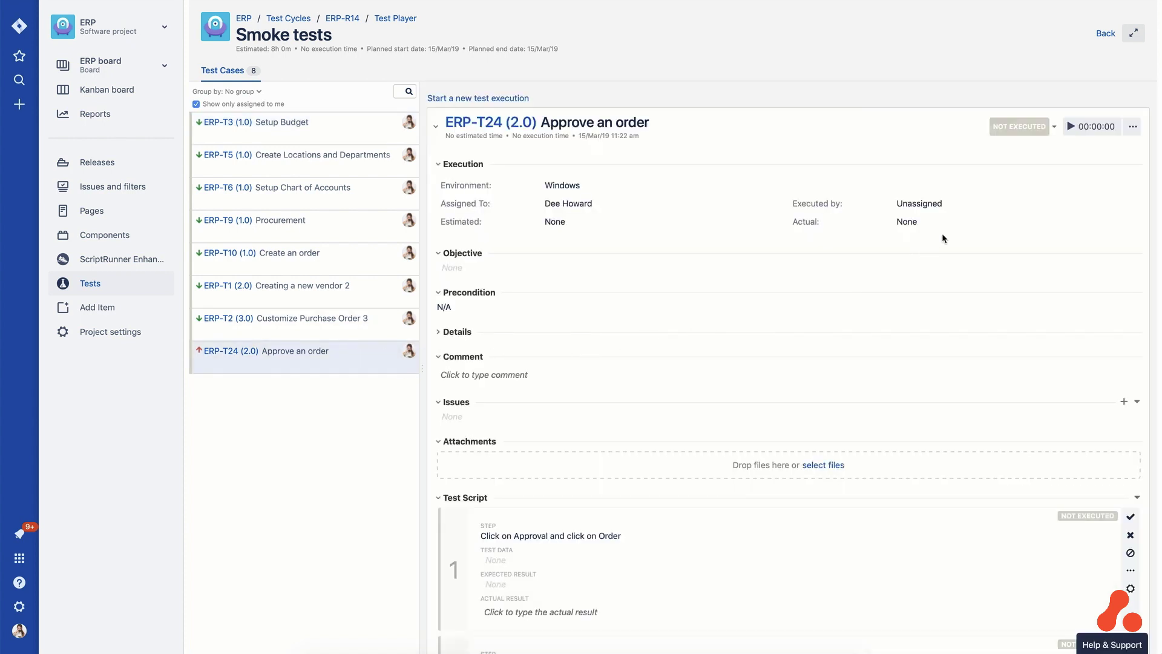
click(1070, 127)
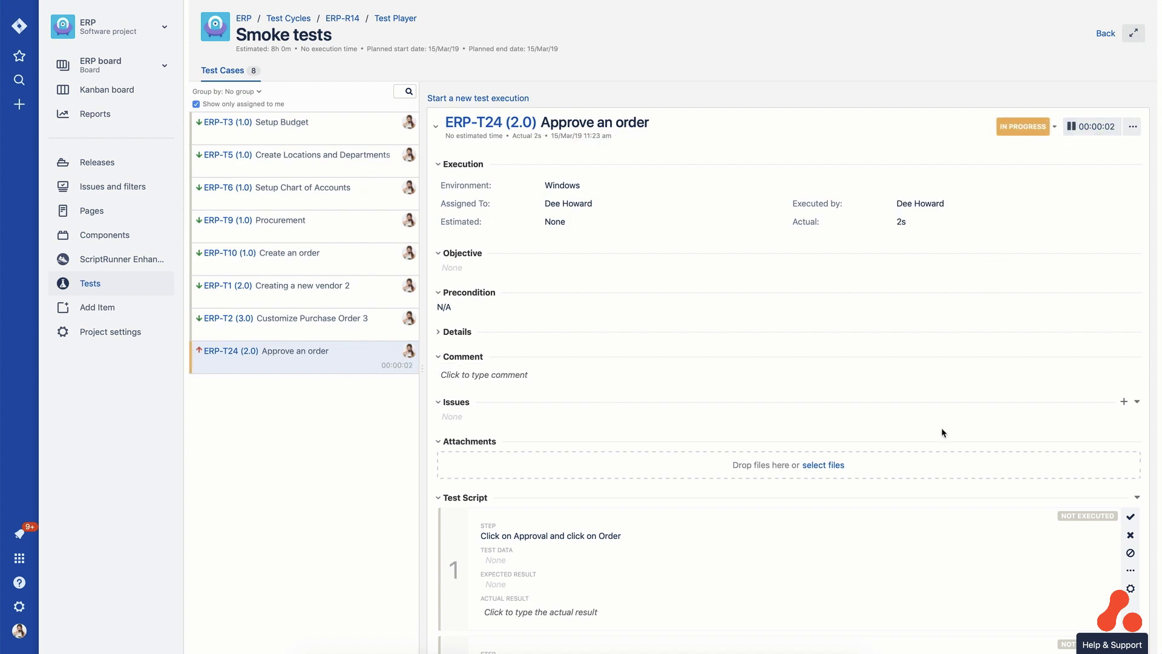
scroll(942, 429, down, 5)
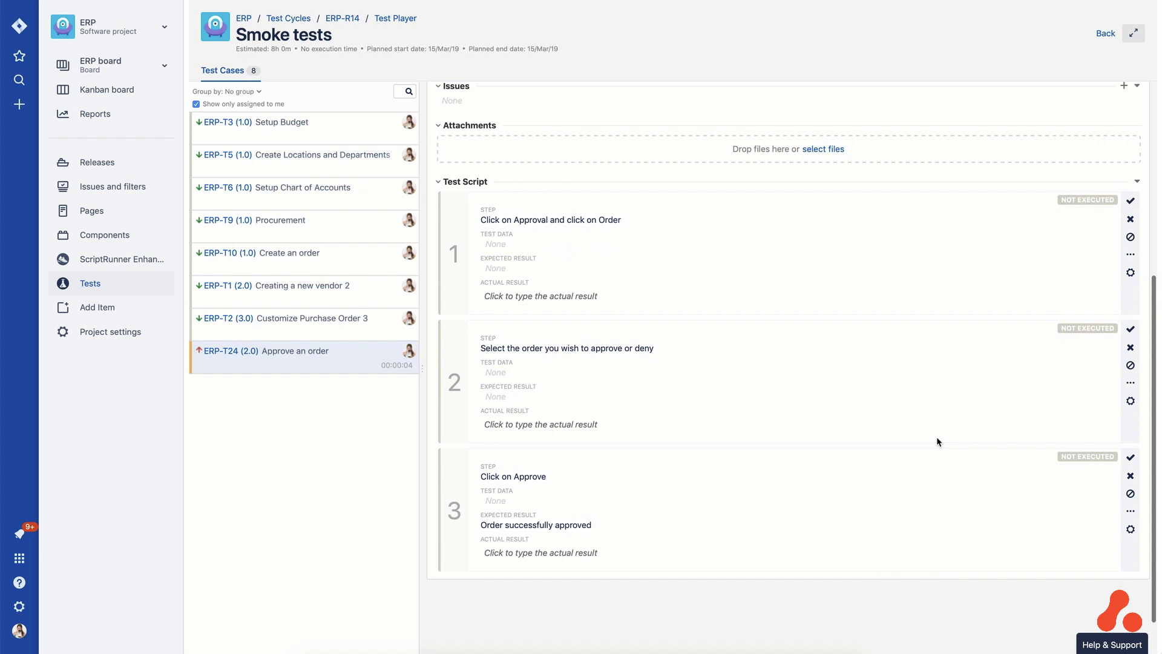
Mark steps 1 and 2 of Approve an order as passed and step 3 as failed.
click(1131, 200)
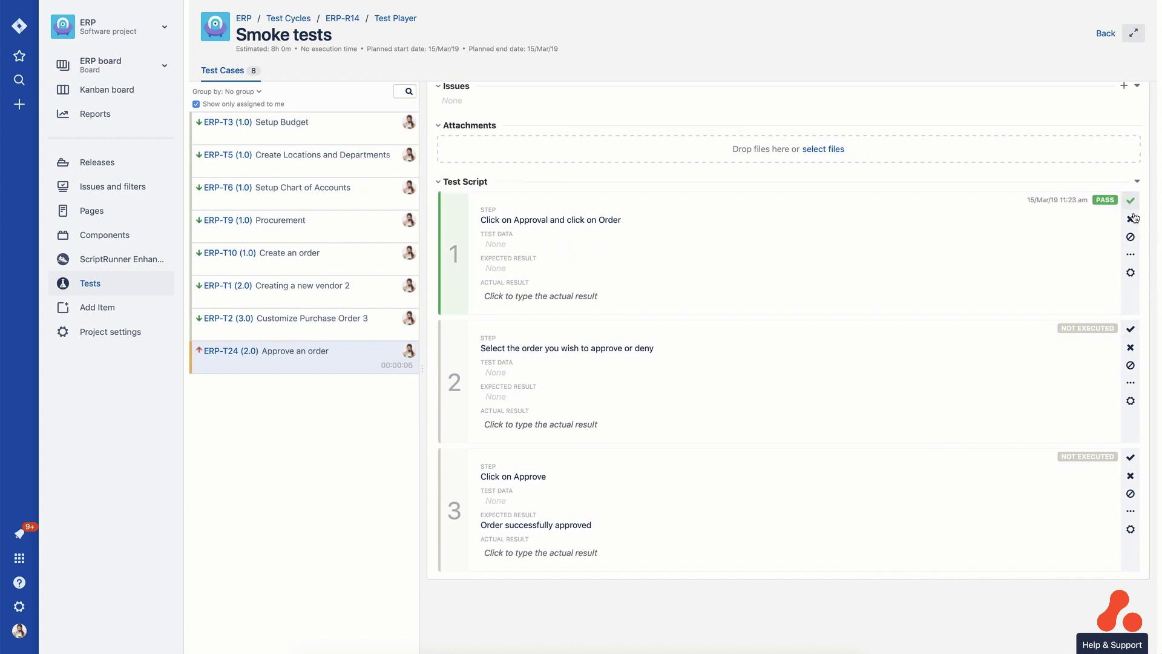
click(1131, 331)
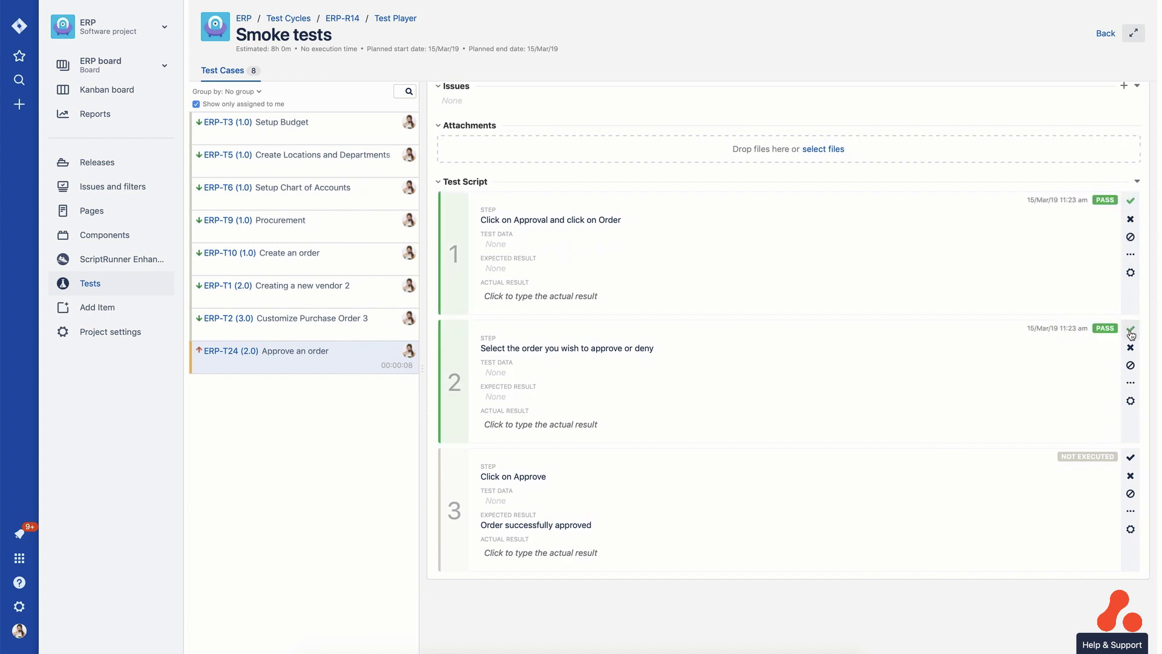
click(1130, 511)
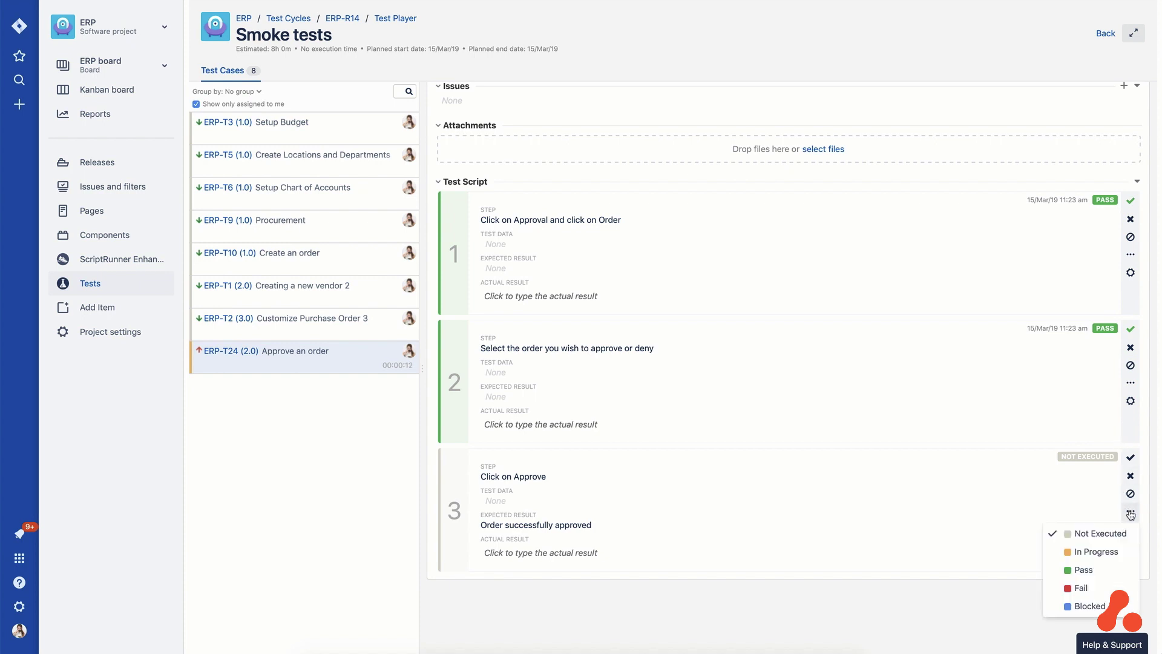
click(1130, 514)
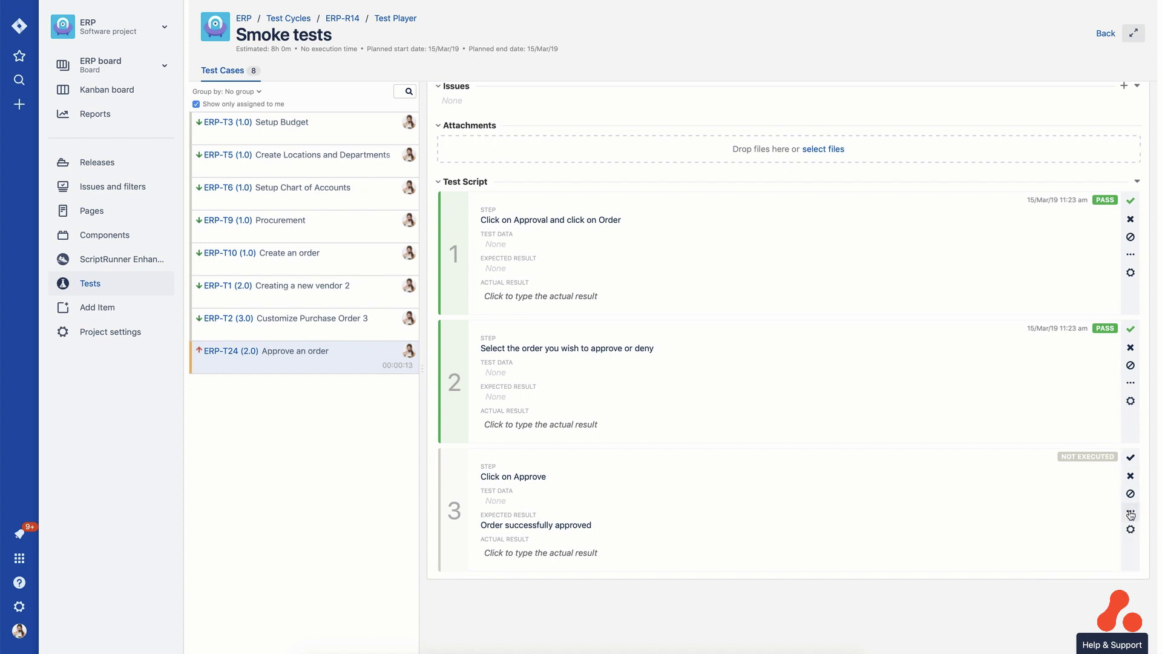
click(1130, 475)
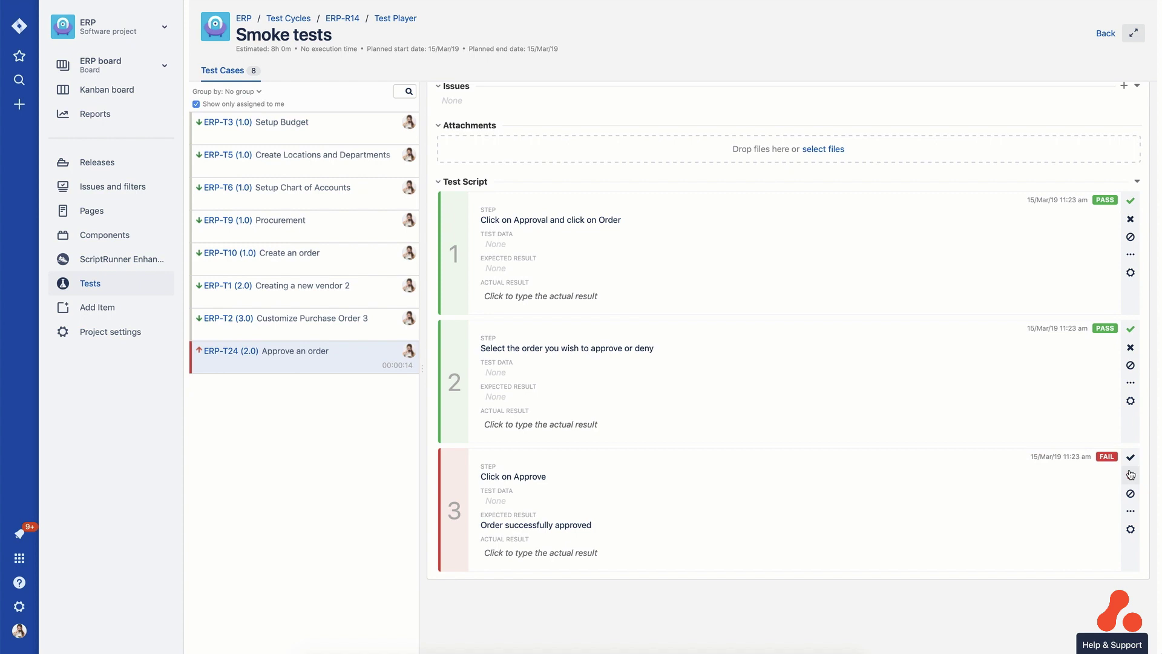
Raise bug ERP-17 'Bug when approving an order' from failed step 3, then return to the cycles list.
click(1130, 531)
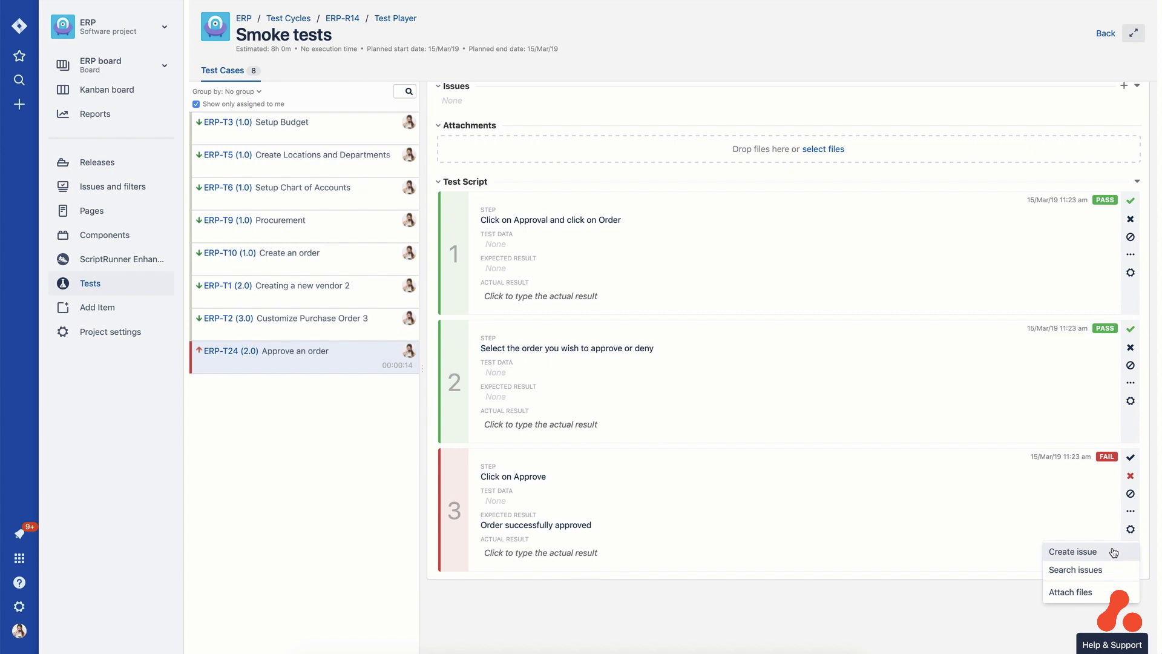
click(1113, 553)
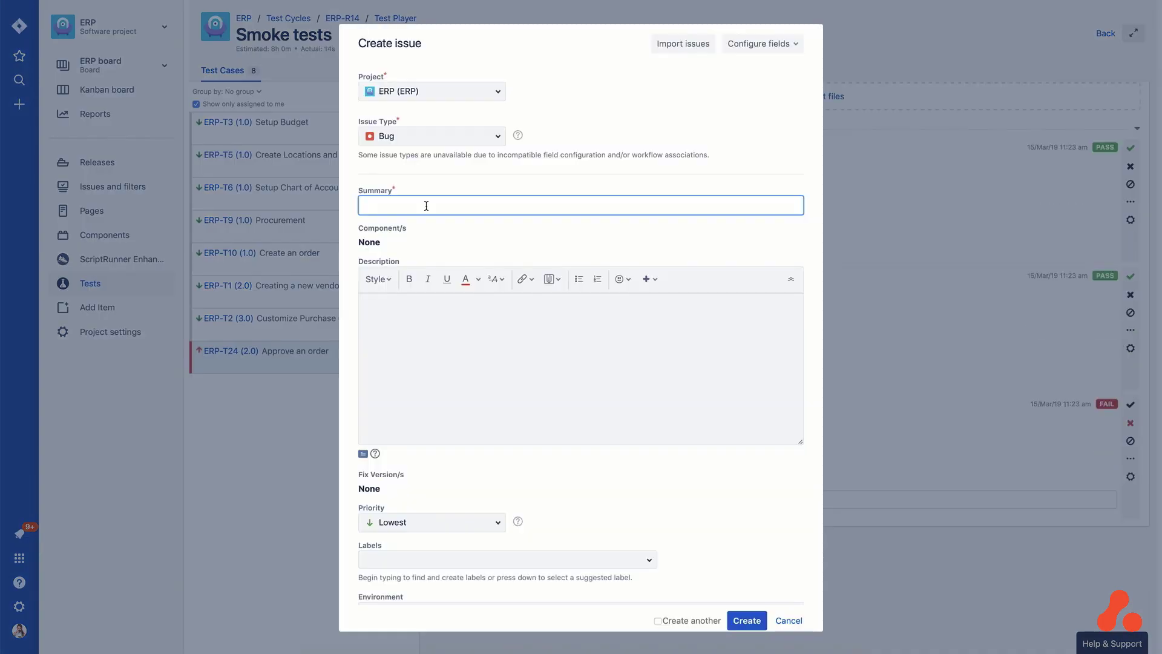
text(Bug when approvin)
text(g an order)
click(747, 620)
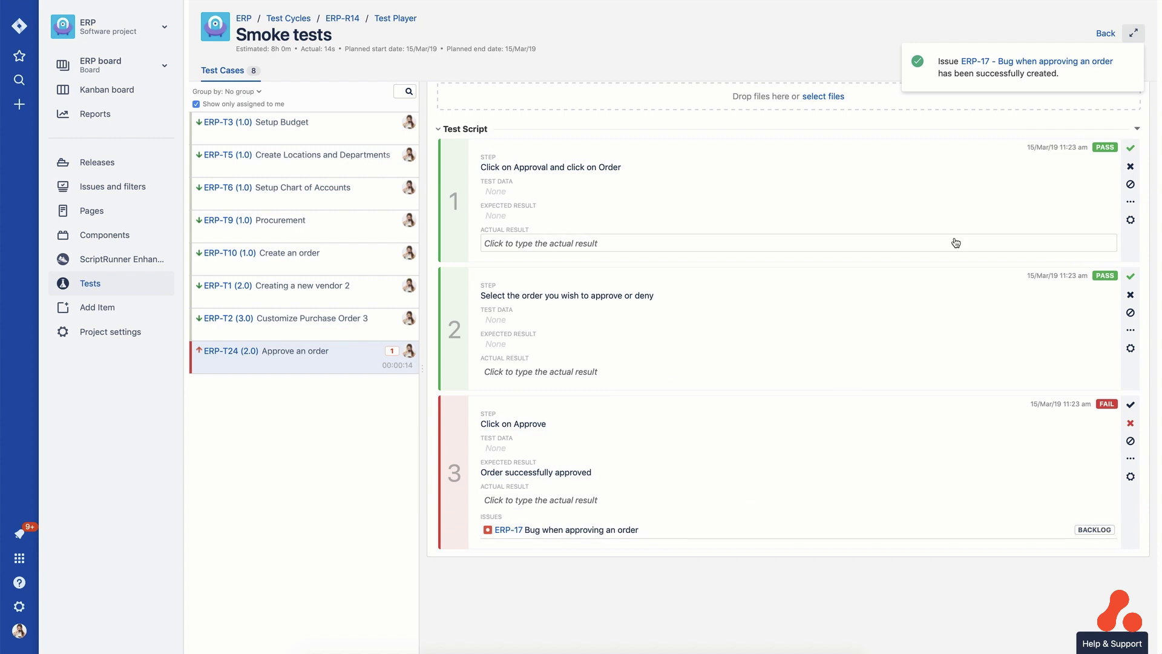
click(1105, 33)
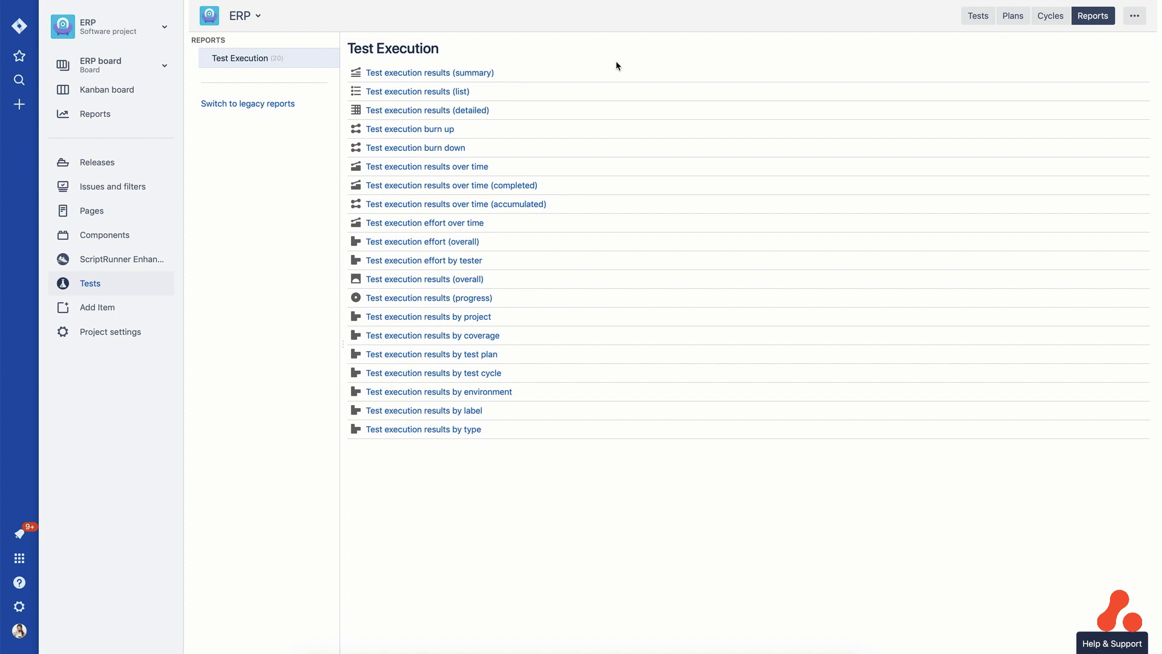
Filter the Test execution results (summary) report by test cycle ERP-R14 - Smoke tests and generate it.
click(472, 73)
click(420, 130)
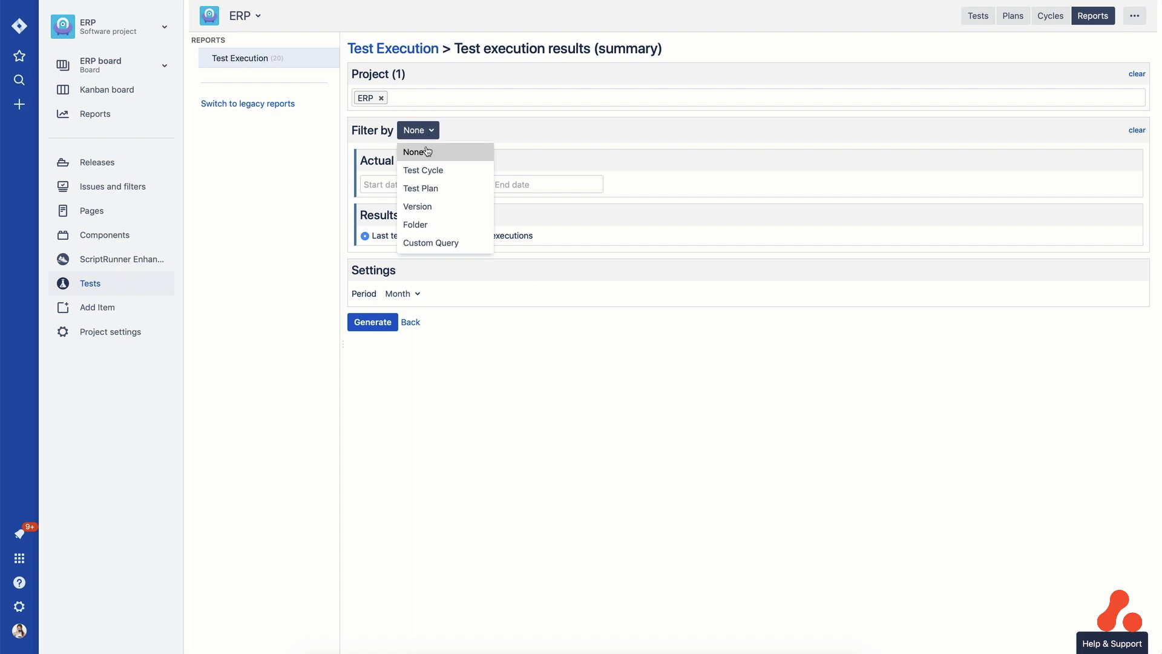
click(423, 170)
click(421, 186)
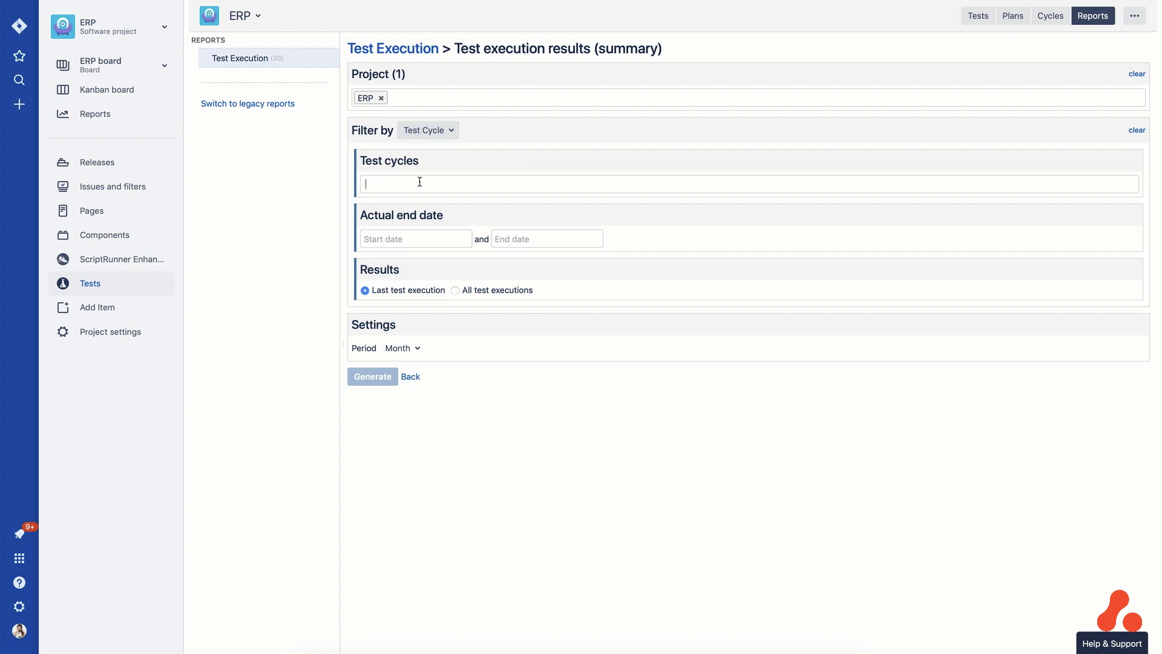
text(reg)
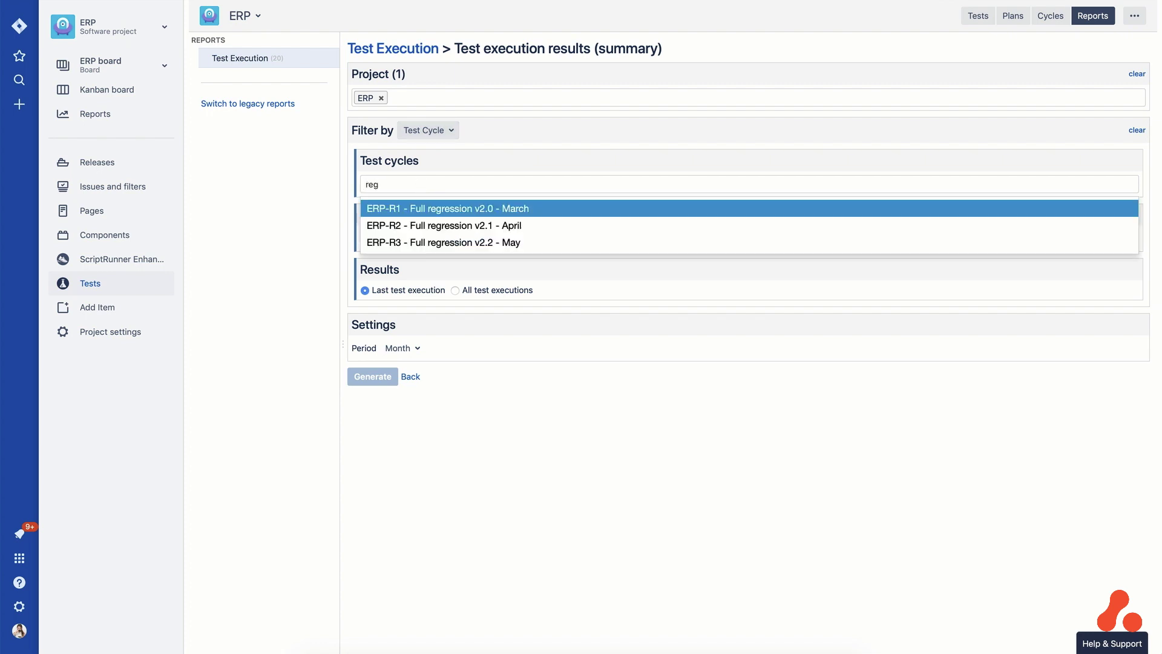
key(BackSpace)
key(BackSpace)
key(BackSpace)
text(smoke)
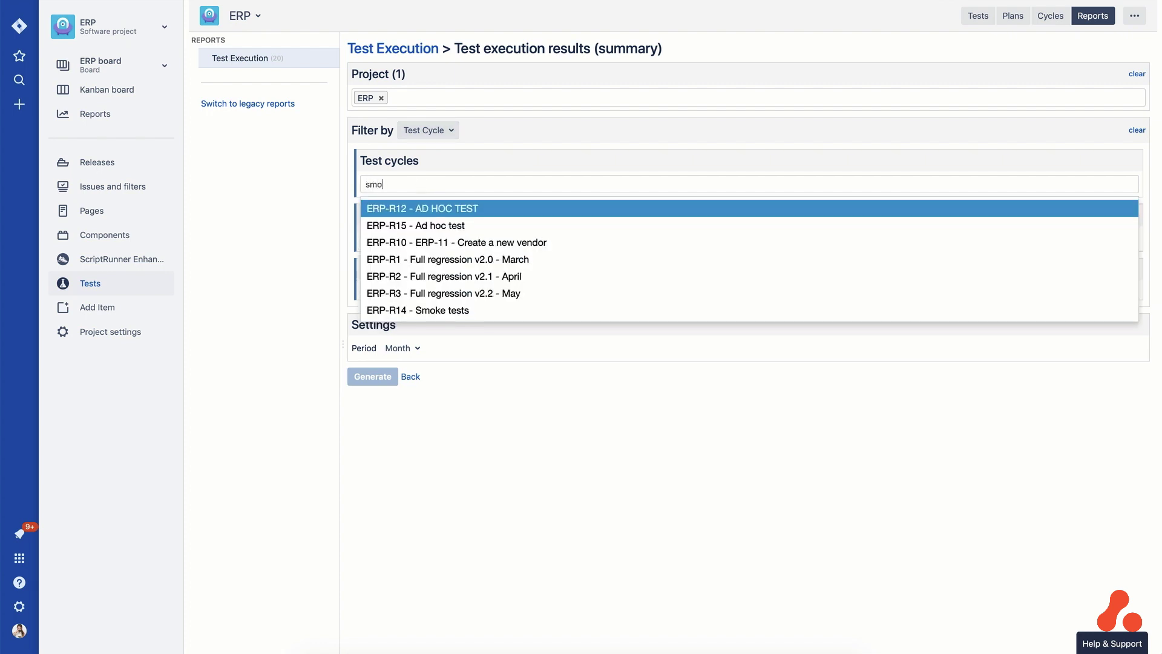
click(437, 208)
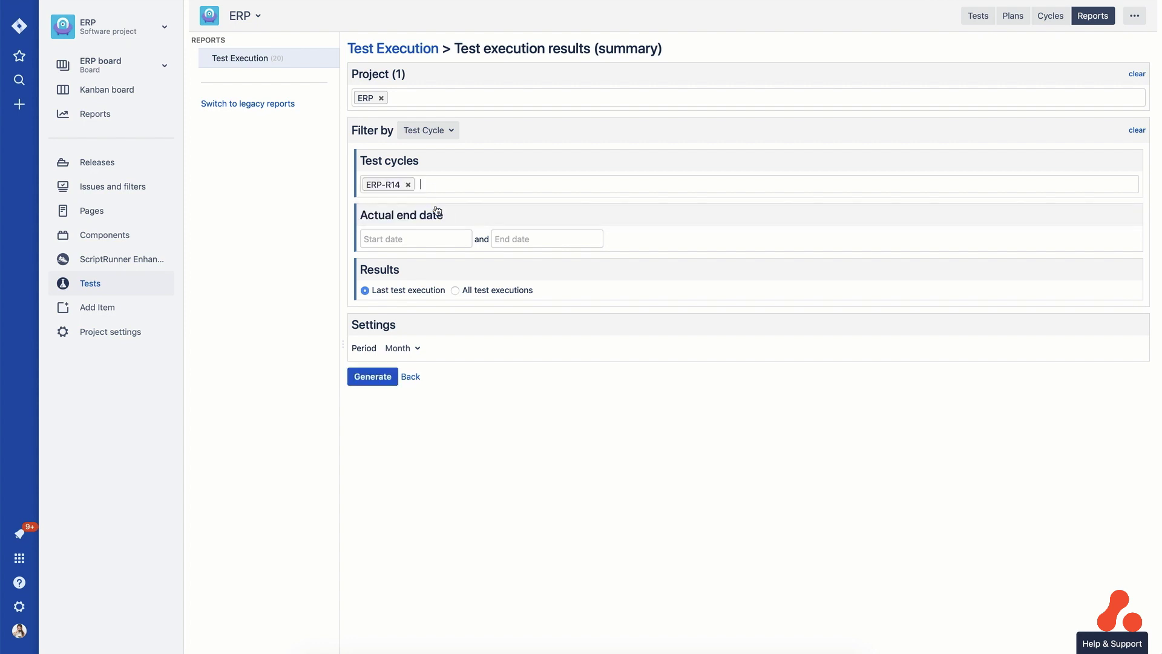
click(373, 377)
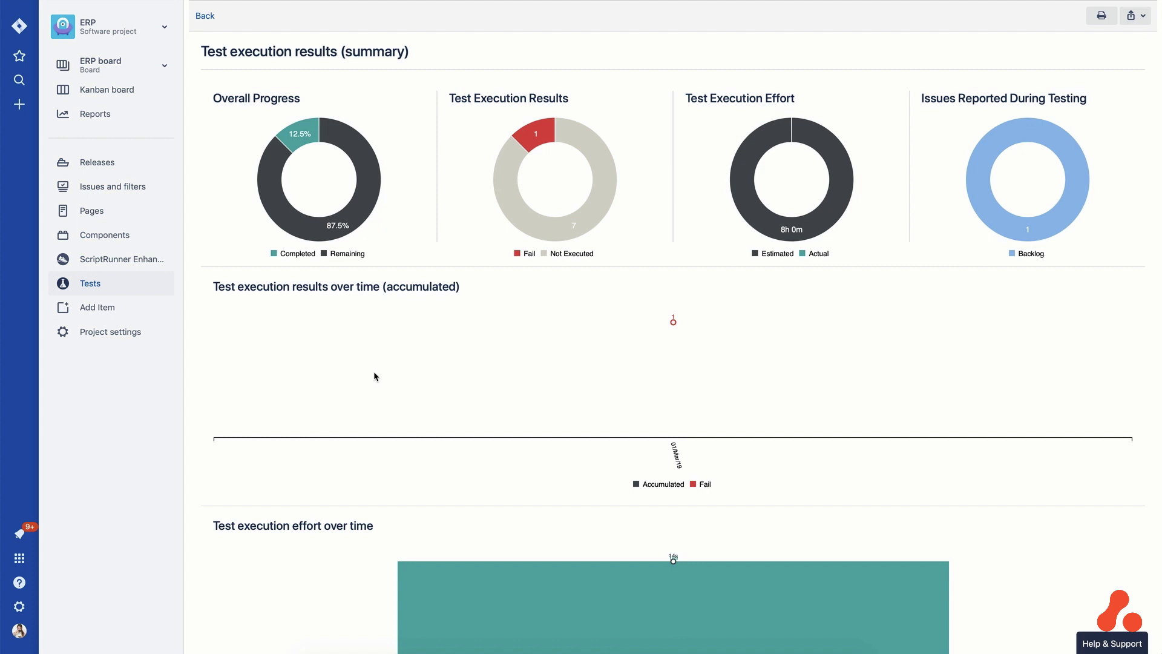
scroll(373, 371, down, 2)
scroll(374, 371, down, 2)
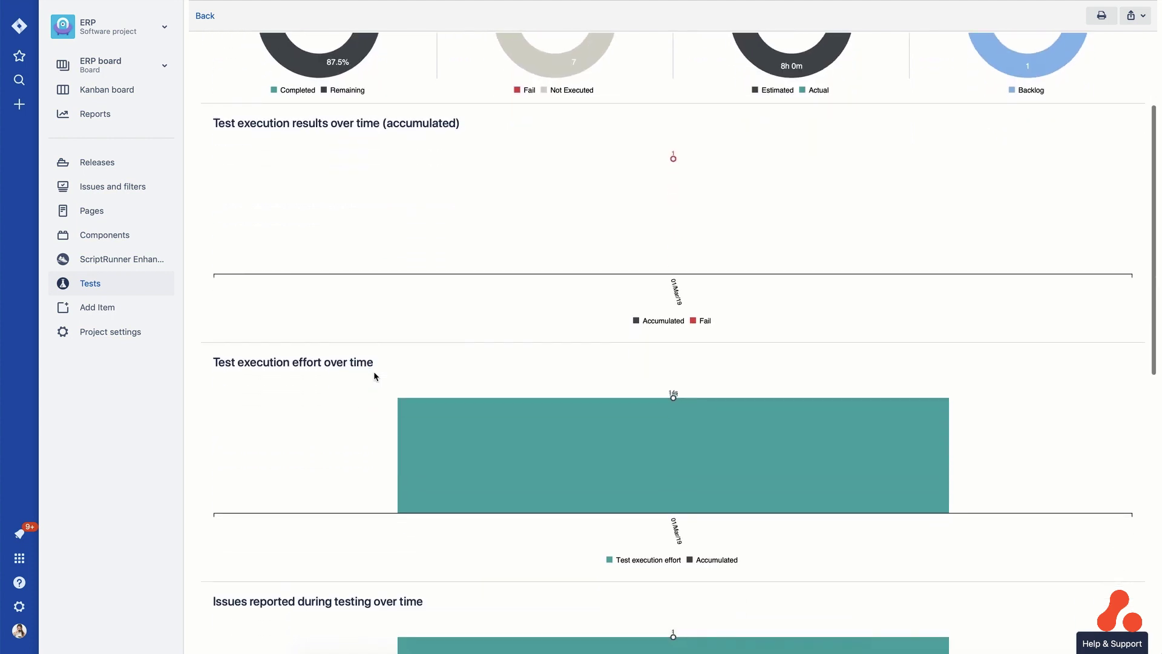
scroll(373, 371, down, 2)
scroll(373, 371, down, 2)
scroll(374, 372, down, 1)
scroll(373, 371, down, 2)
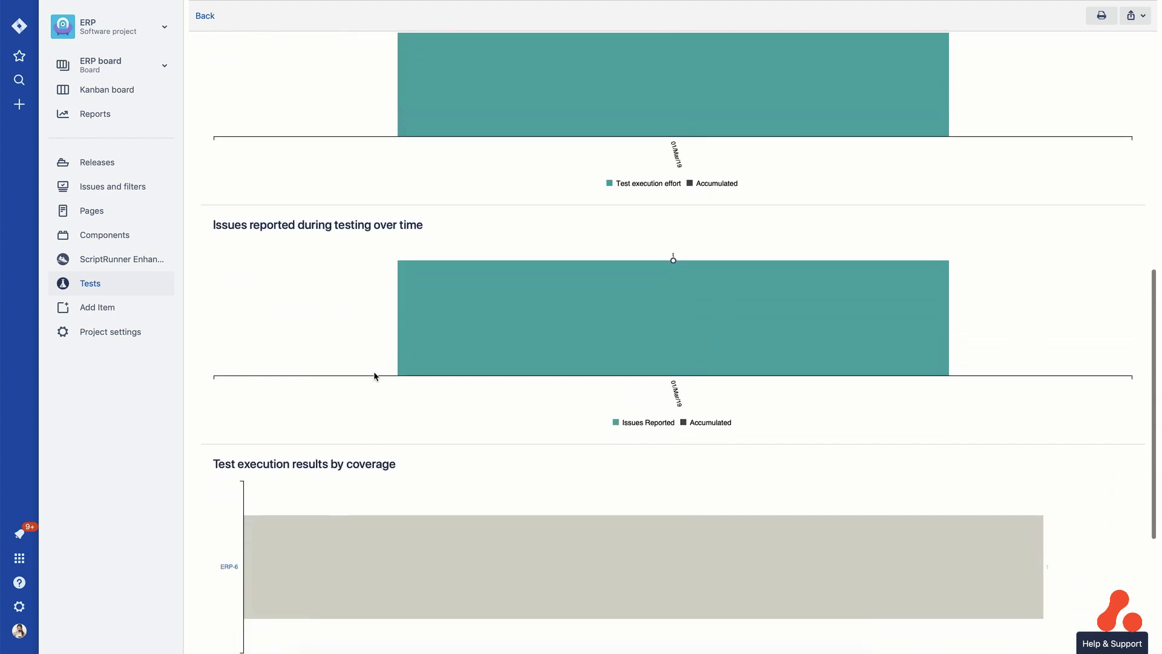
scroll(374, 372, down, 3)
scroll(373, 371, down, 1)
scroll(373, 372, down, 1)
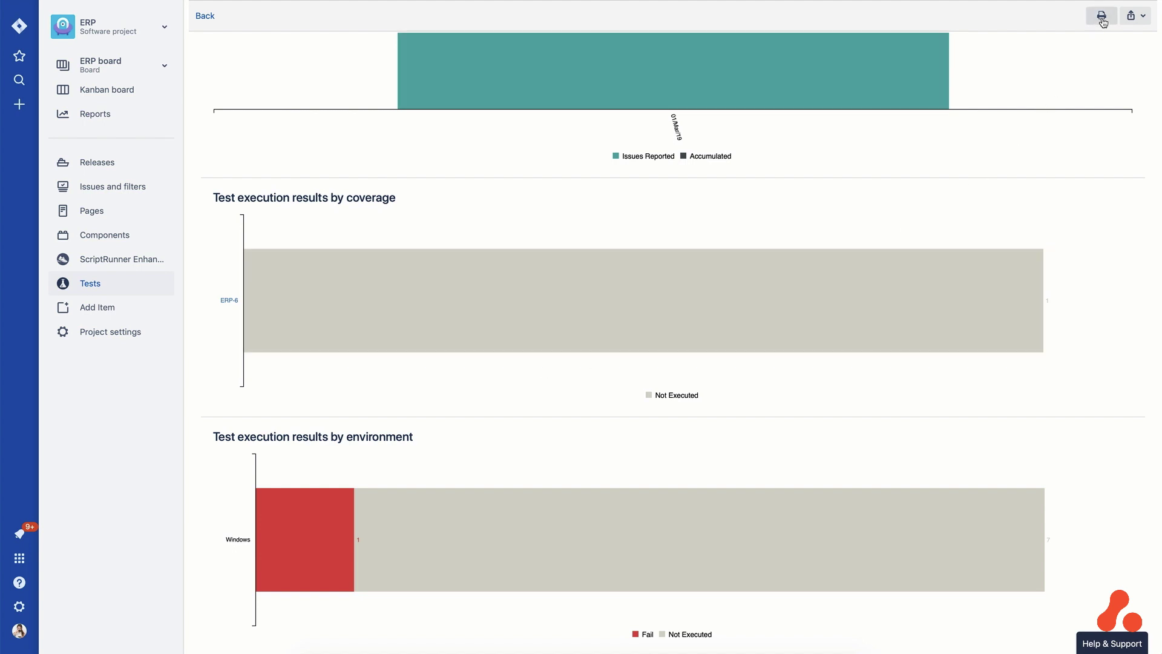
Open the export dropdown for the Smoke tests summary report.
click(1143, 16)
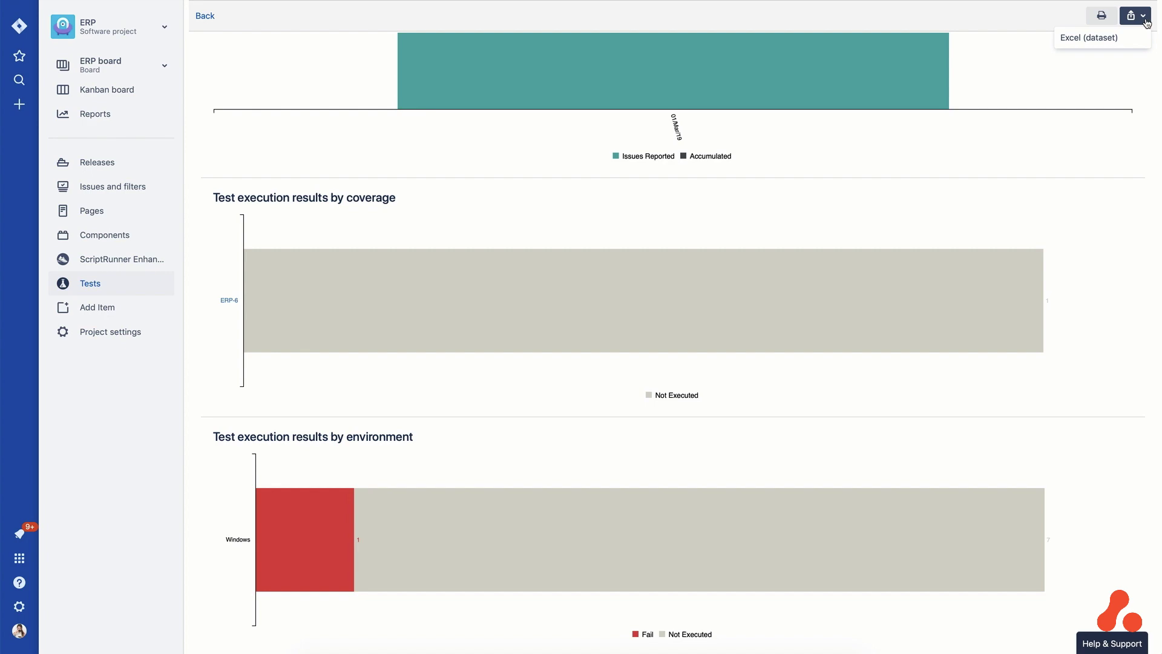